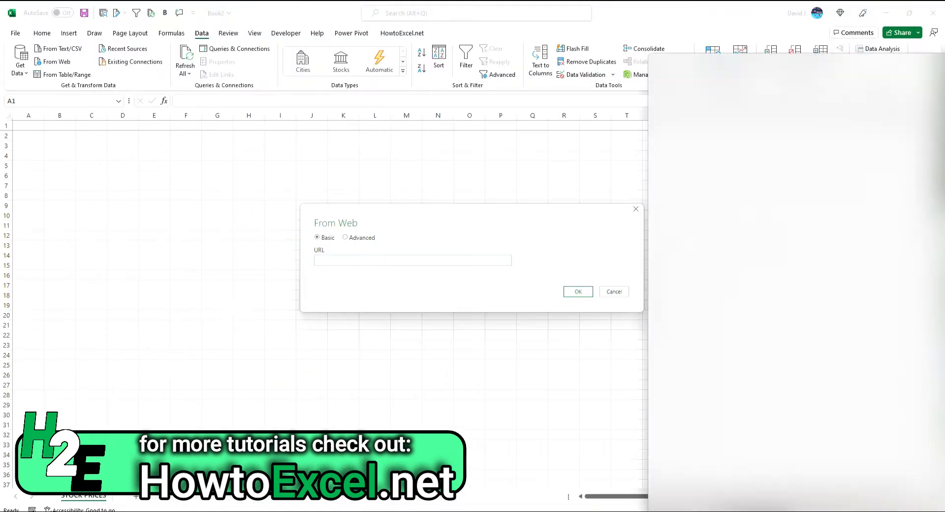
Import the Yahoo Finance TSLA history from its pasted download URL and open the data for transformation.
click(392, 255)
key(ctrl+v)
click(576, 292)
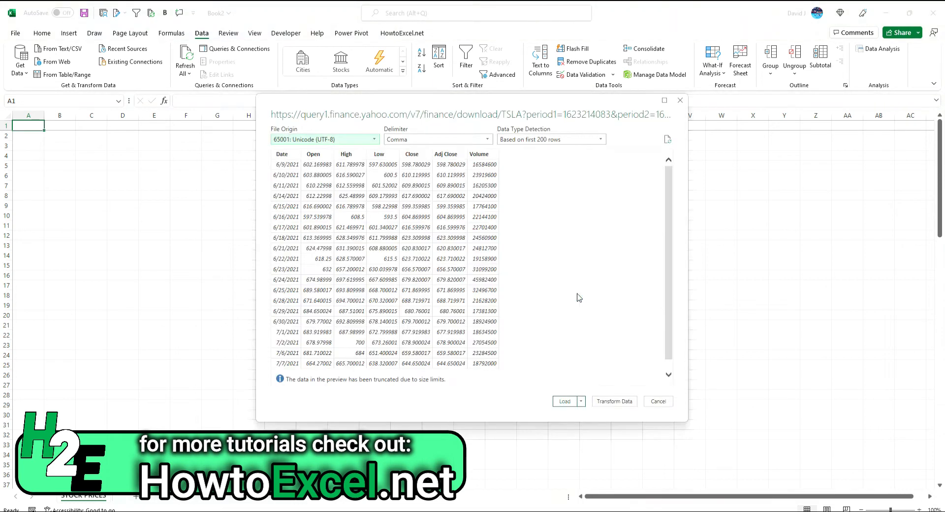
click(616, 402)
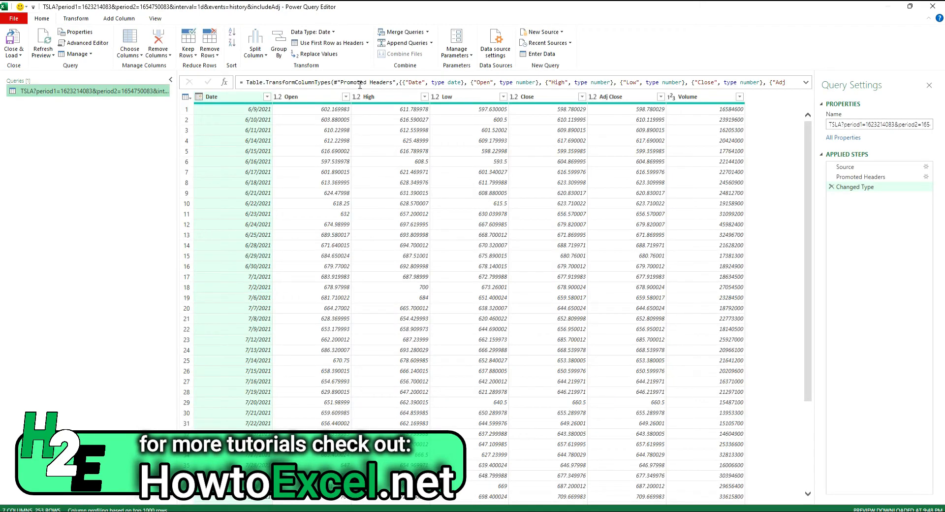
Remove the Open, High, Low, Adj Close and Volume columns, keeping only Date and Close.
click(305, 96)
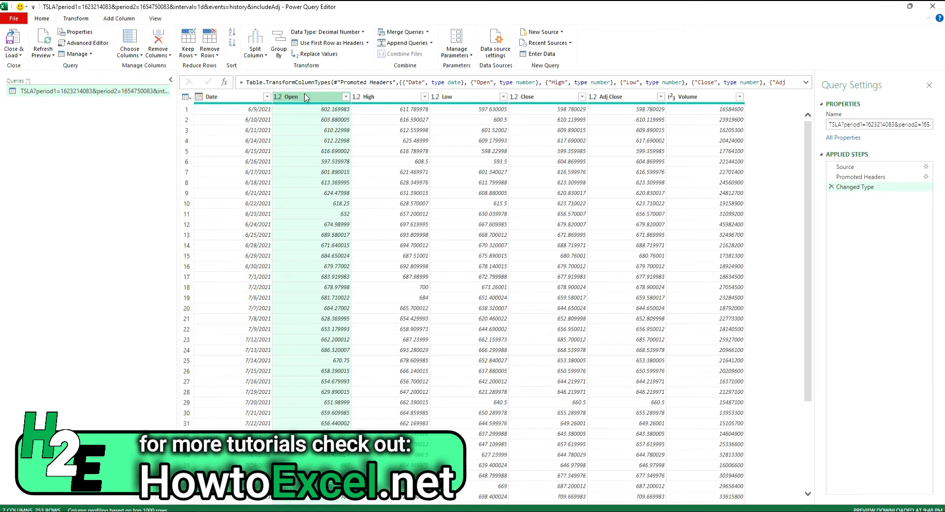
shift+click(470, 99)
right_click(470, 97)
click(497, 118)
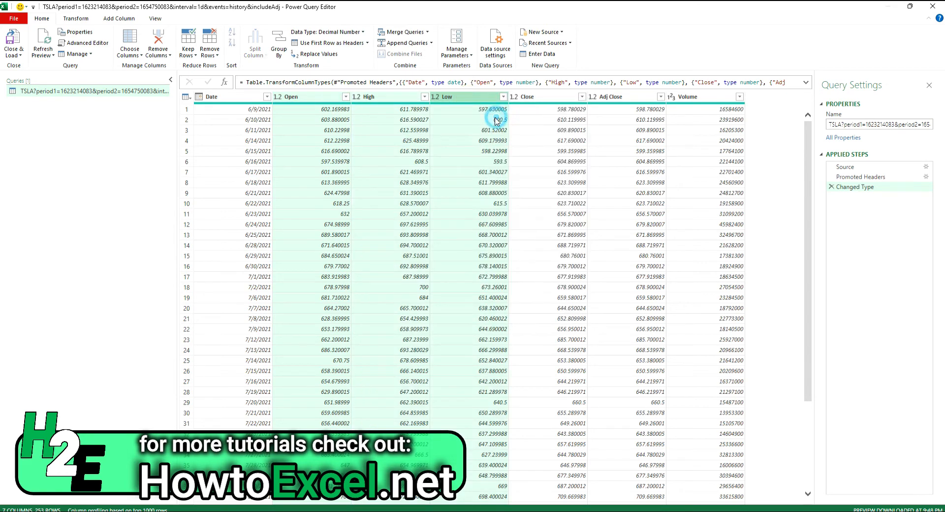
shift+click(451, 101)
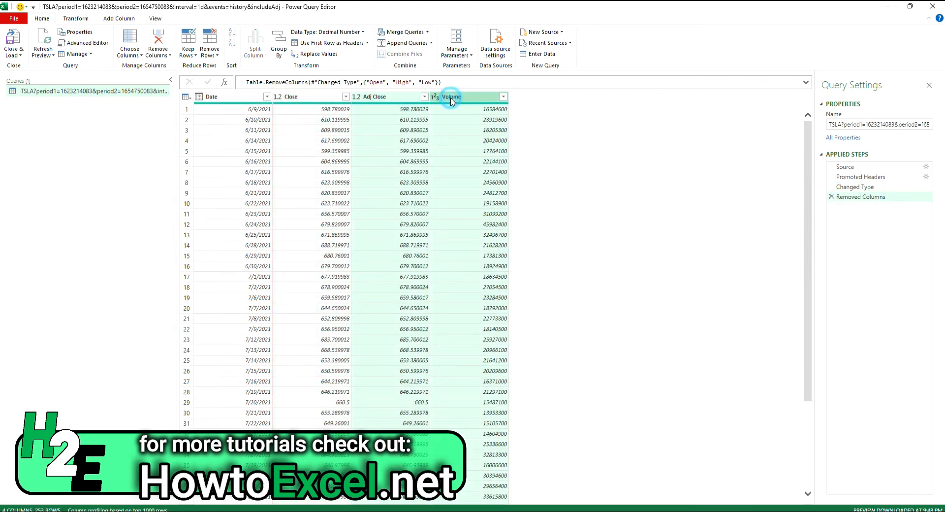
right_click(451, 101)
click(502, 120)
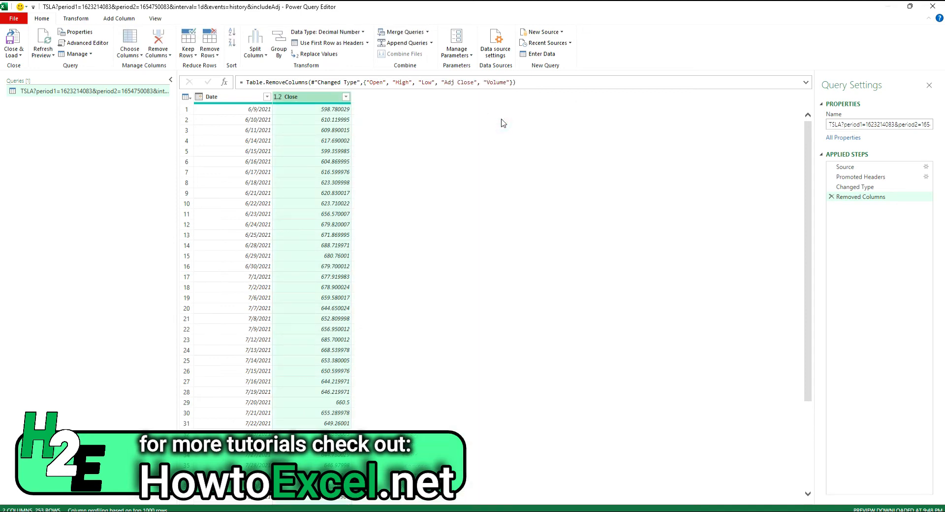
Rename the stock price query as Tesla.
click(120, 97)
double_click(120, 97)
text(Tesla)
key(Return)
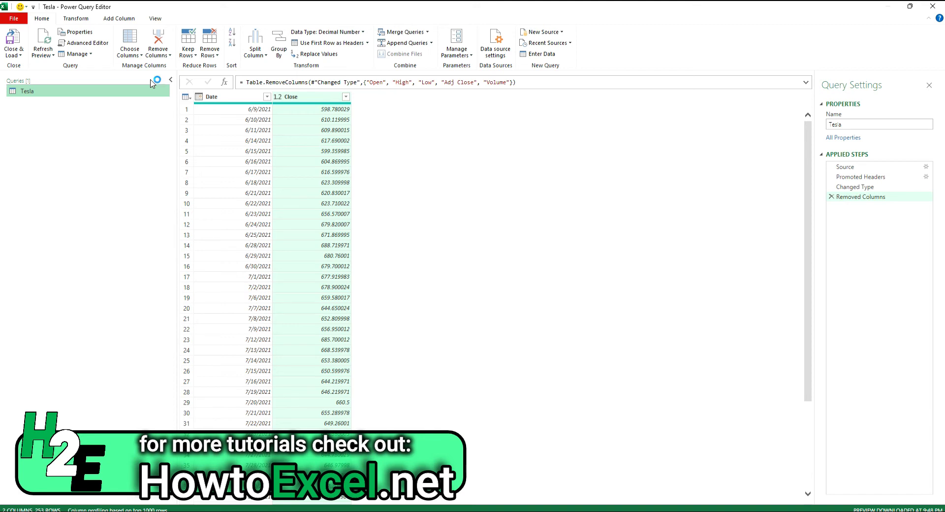
Duplicate the Tesla query and change the ticker in the copy's source URL to NFLX, returning to its last applied step.
right_click(91, 94)
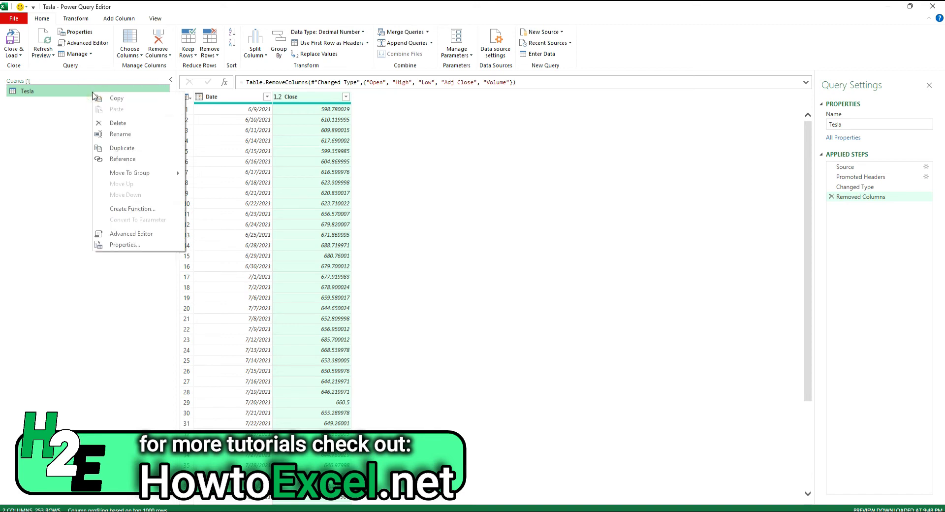
click(123, 149)
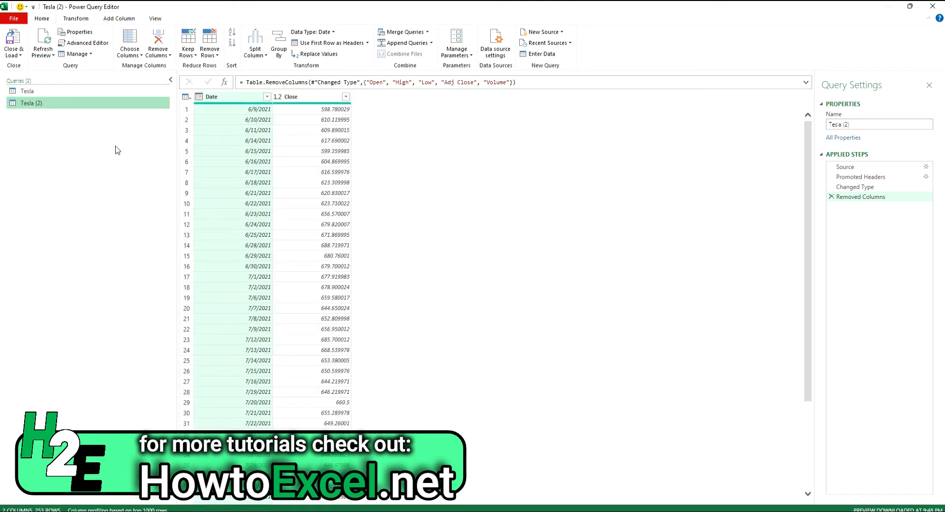
click(869, 169)
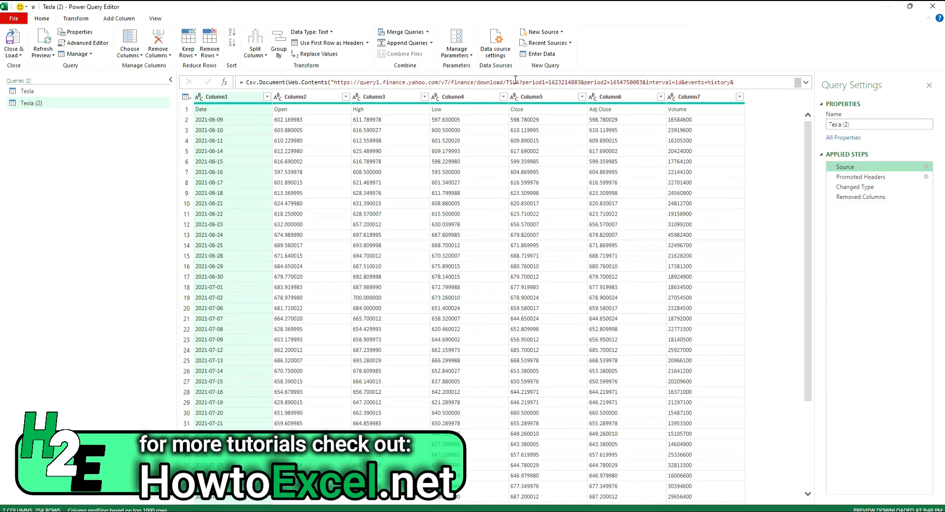
click(520, 82)
key(BackSpace)
key(BackSpace)
key(BackSpace)
key(BackSpace)
text(NFLX)
key(Return)
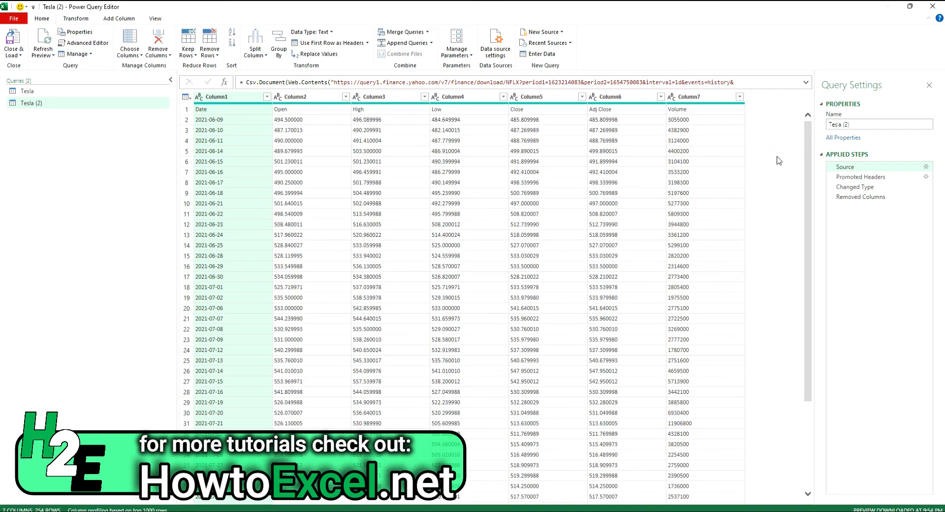
click(858, 197)
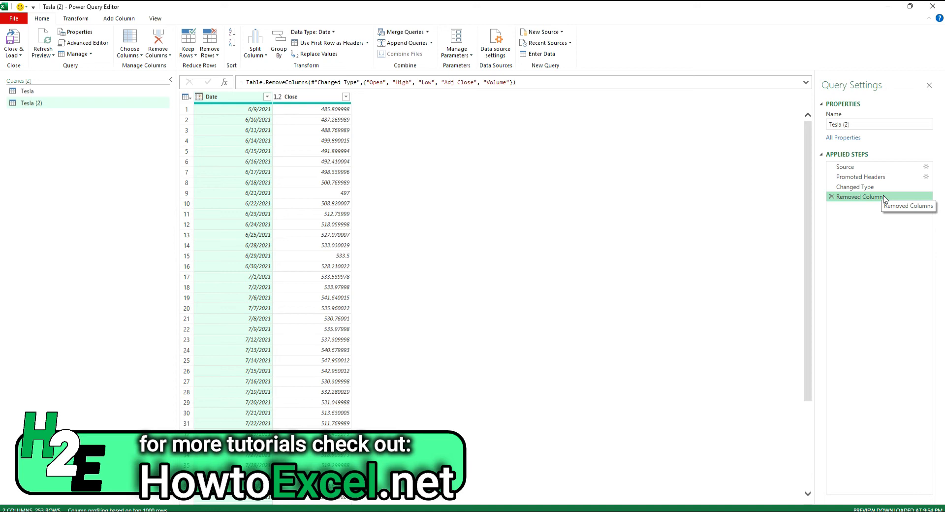
Rename the duplicated Tesla query as Netflix.
double_click(49, 103)
text(Netflix)
key(Return)
Duplicate the Netflix query and change the ticker in the copy's source URL to AMZN.
right_click(49, 102)
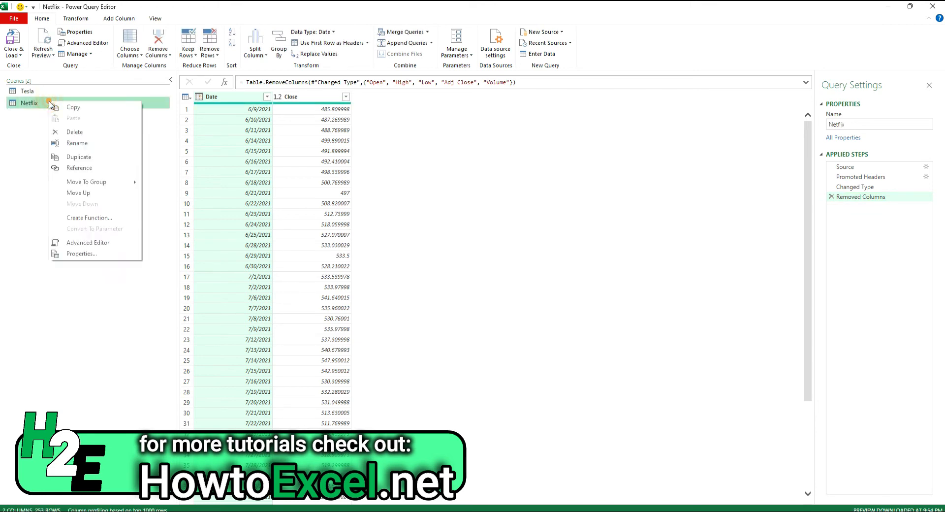
click(79, 155)
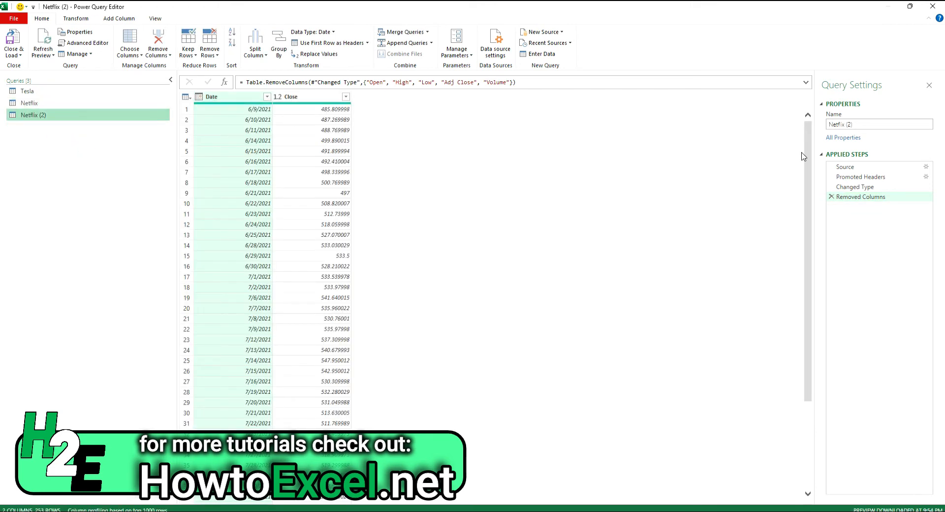
click(855, 169)
click(520, 80)
key(BackSpace)
key(BackSpace)
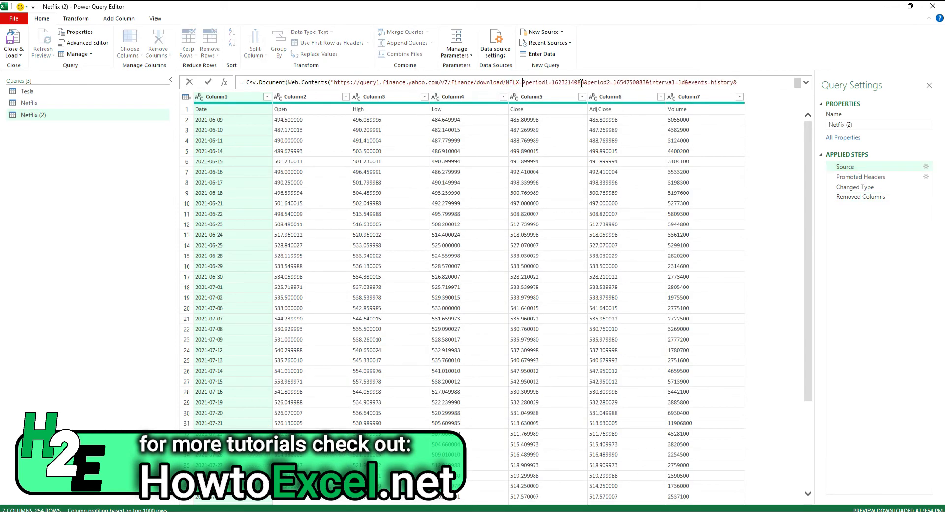
key(BackSpace)
key(BackSpace)
text(AMZN)
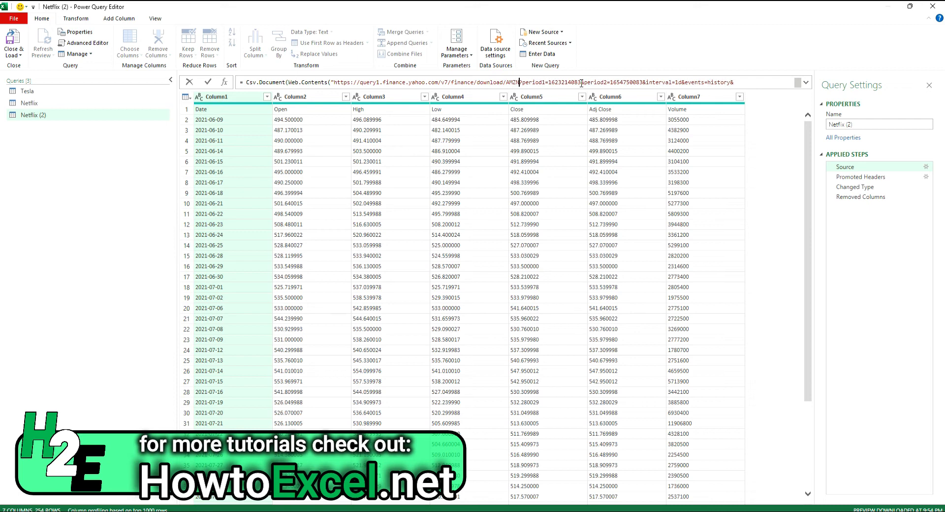
Rename the duplicated Netflix query as Amazon.
double_click(57, 114)
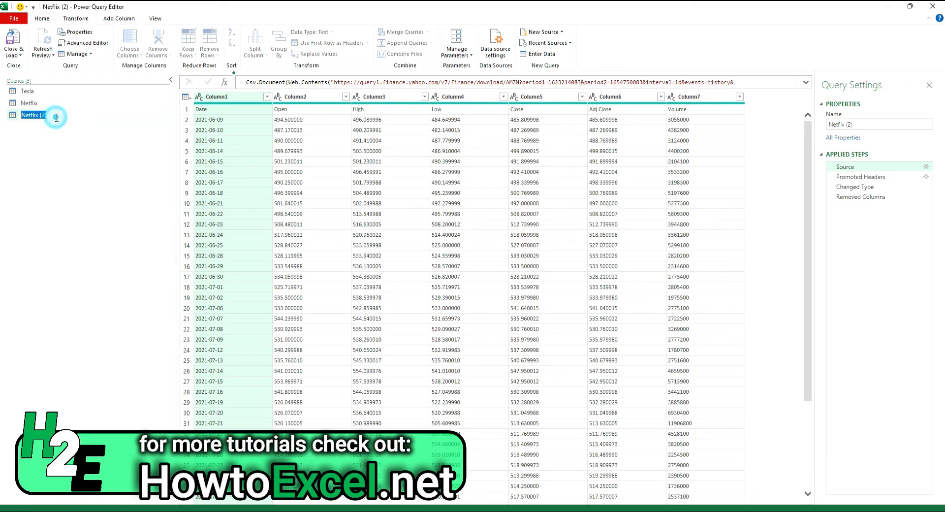
text(AM)
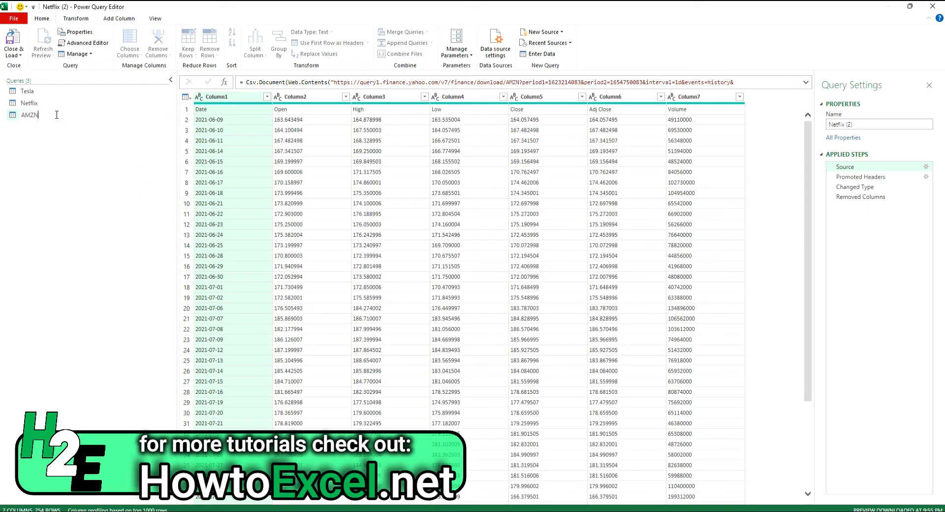
text(azon)
key(Return)
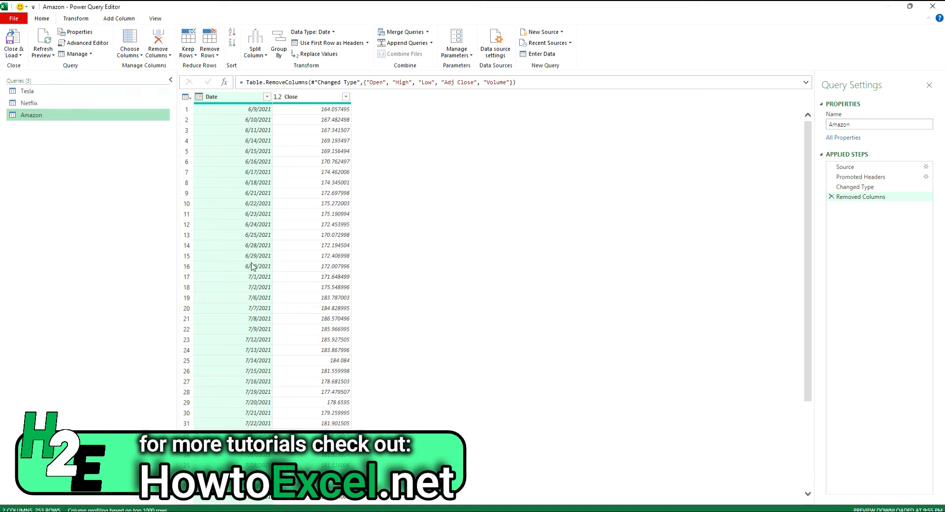
Duplicate the Amazon query and change the ticker in the copy's source URL to AAPL.
right_click(51, 114)
click(106, 168)
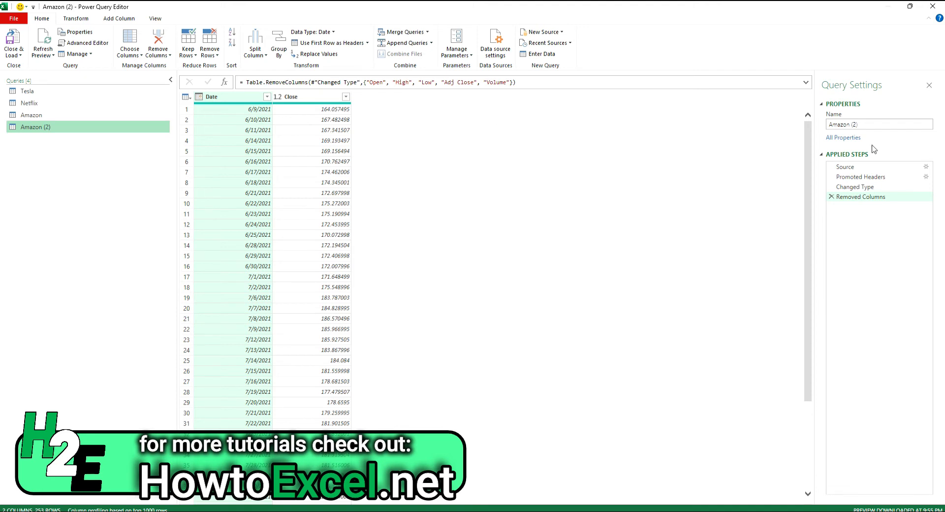
click(864, 167)
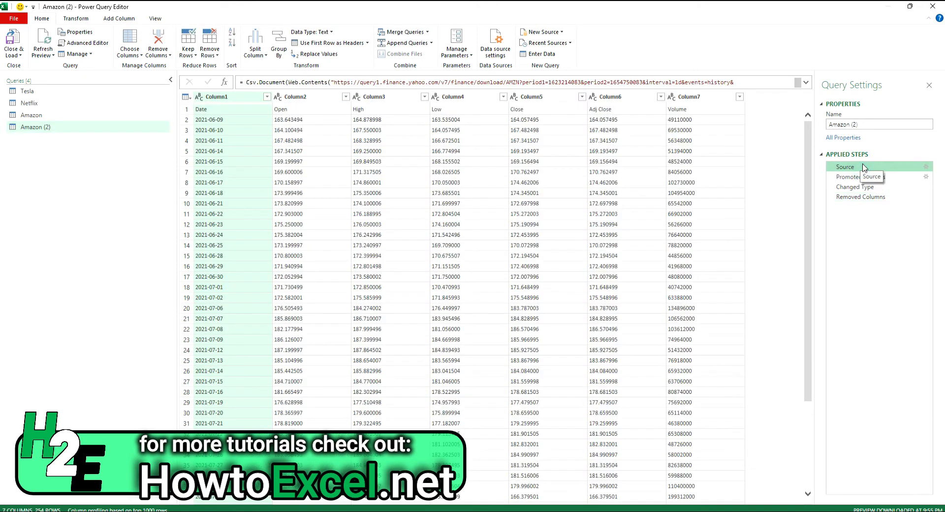
click(521, 82)
key(BackSpace)
key(BackSpace)
key(BackSpace)
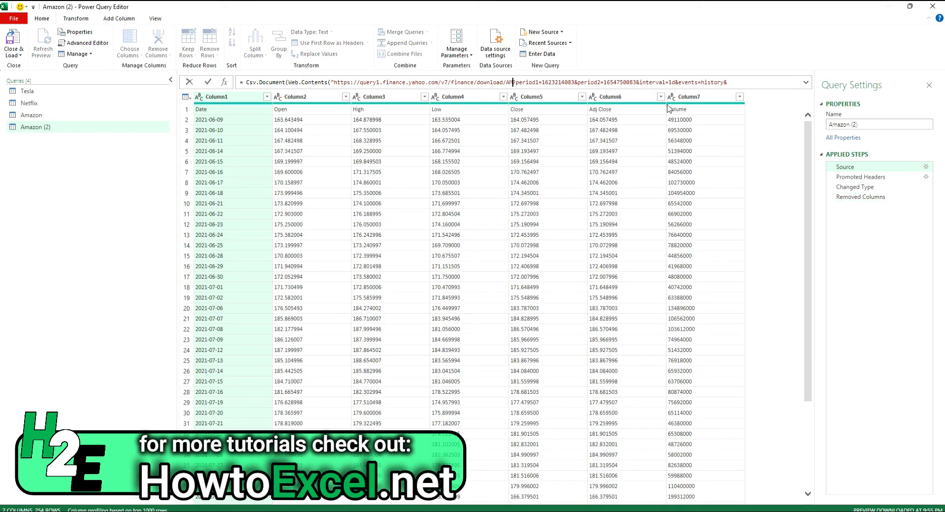
text(APL)
key(Return)
Rename the duplicated Amazon query as Apple.
double_click(59, 127)
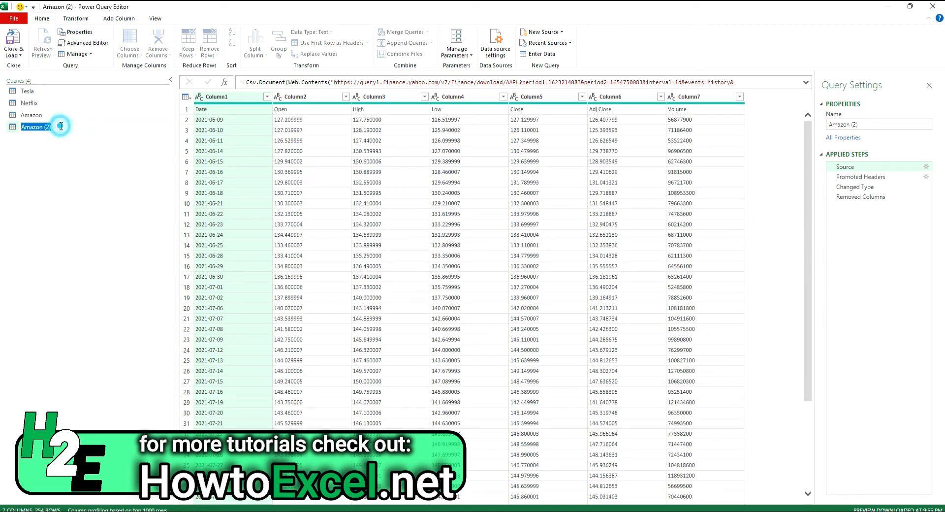
text(AAP)
key(Return)
Duplicate the Apple query and rename the copy as Disney.
right_click(43, 127)
click(83, 187)
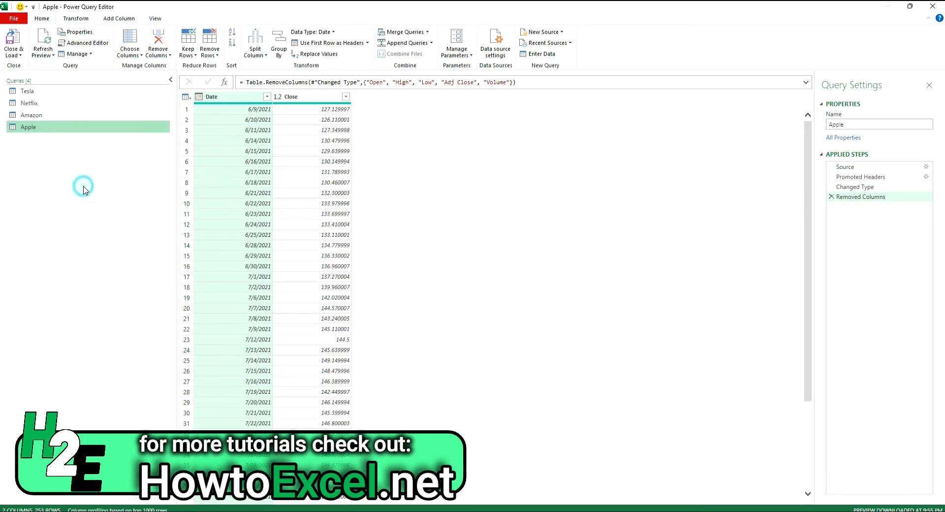
double_click(39, 140)
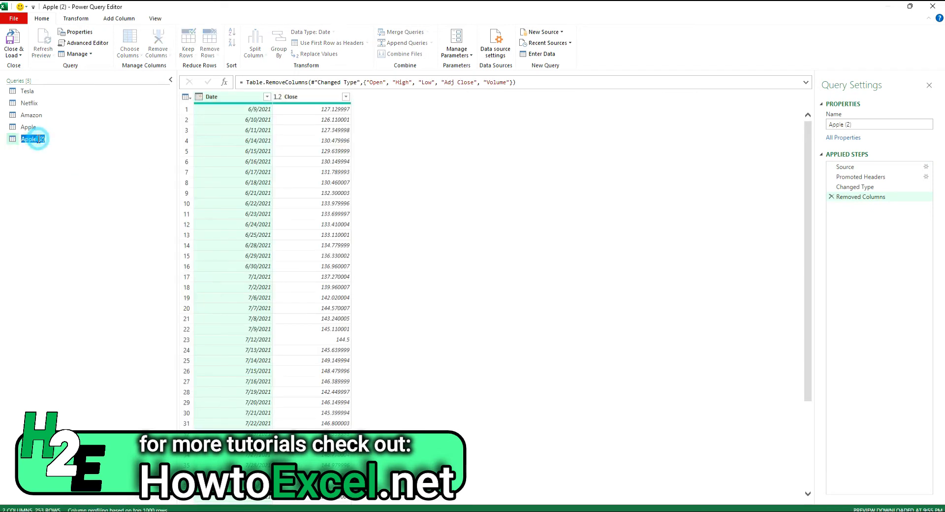
text(Disney)
key(Return)
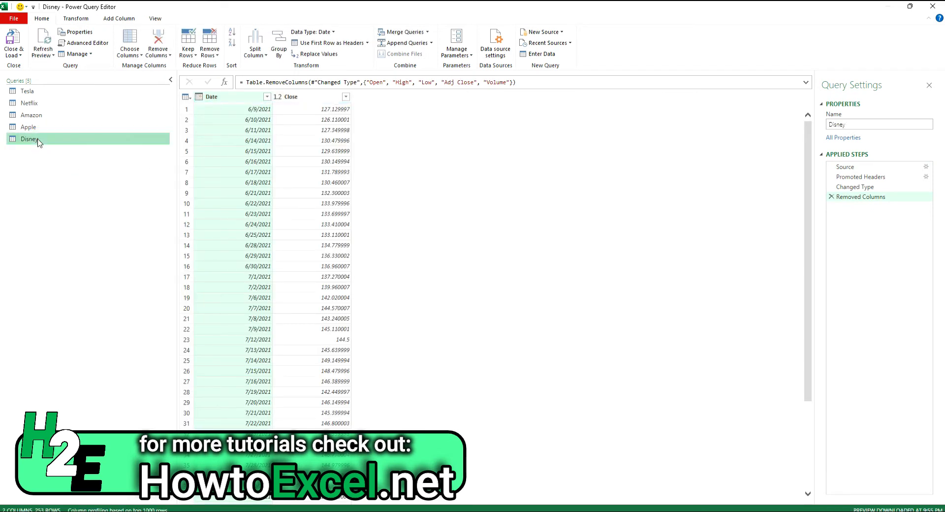
Change the ticker in the Disney query's source URL to DIS.
click(845, 167)
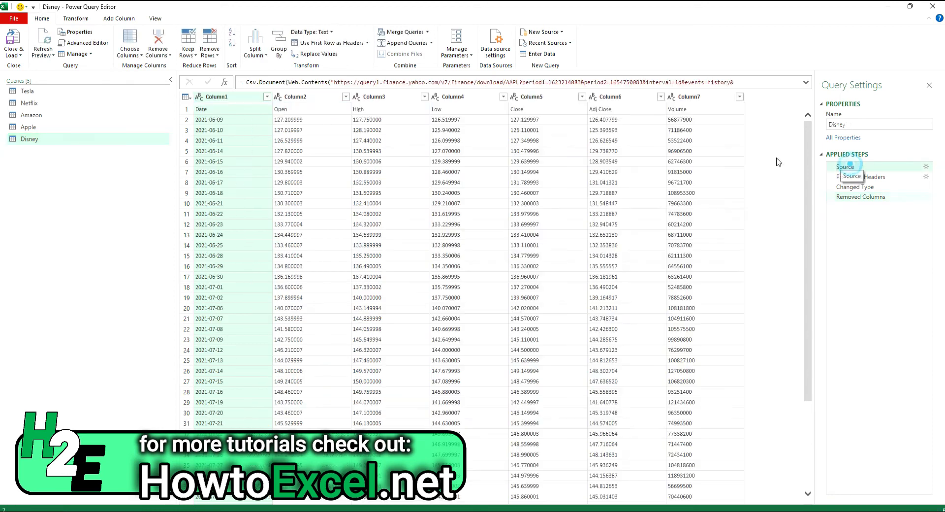
click(516, 82)
key(BackSpace)
key(BackSpace)
key(BackSpace)
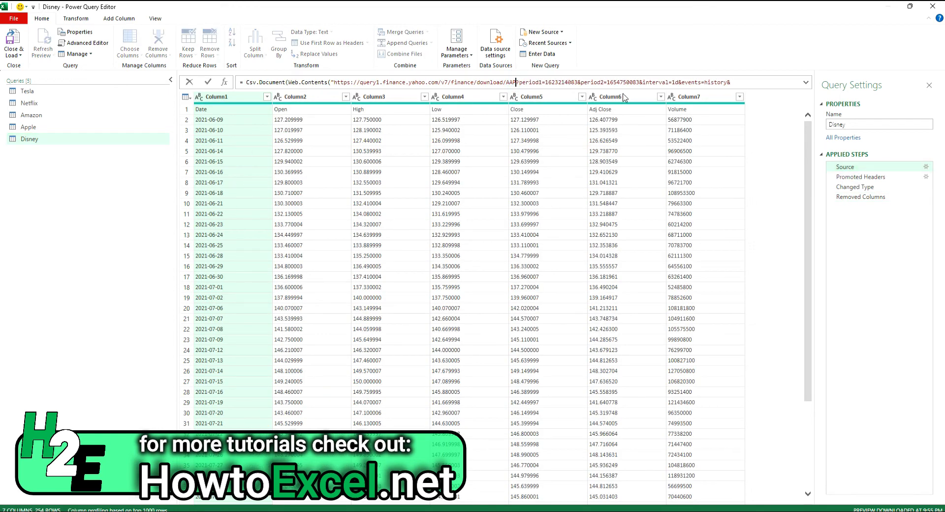
key(BackSpace)
text(DIS)
click(149, 187)
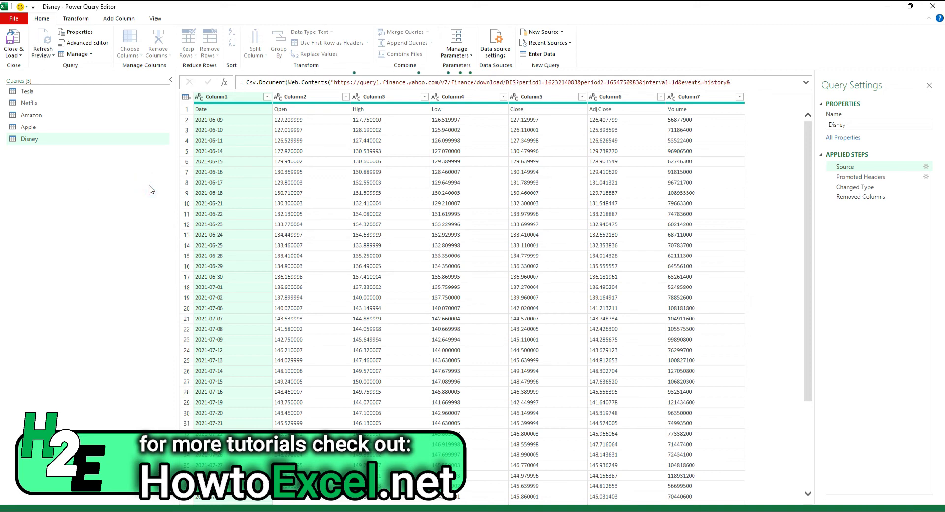
Check the Disney query's full code, and look through the Apple, Amazon and Disney query previews.
click(88, 42)
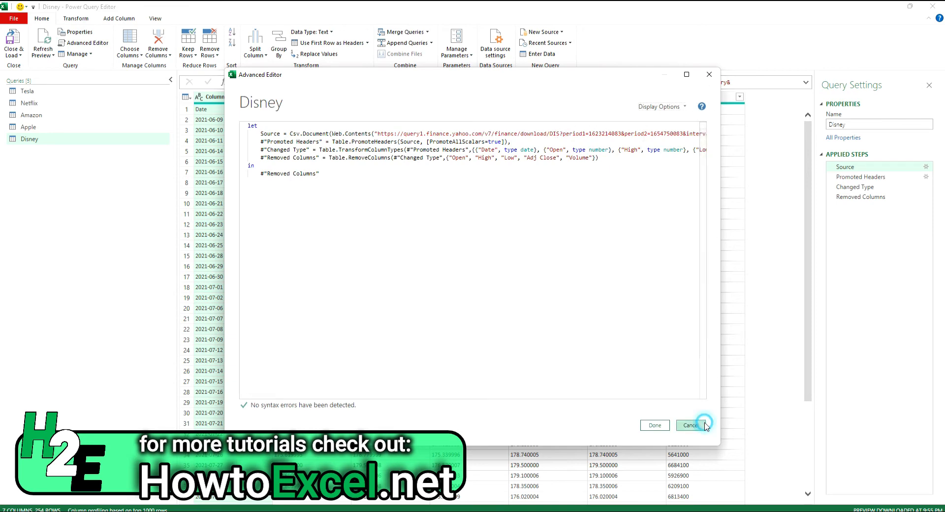
click(655, 424)
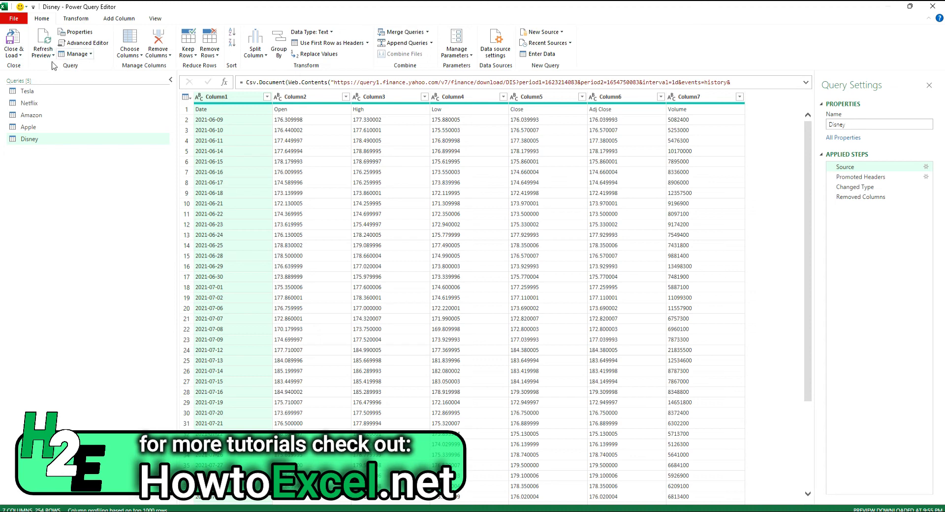
click(49, 127)
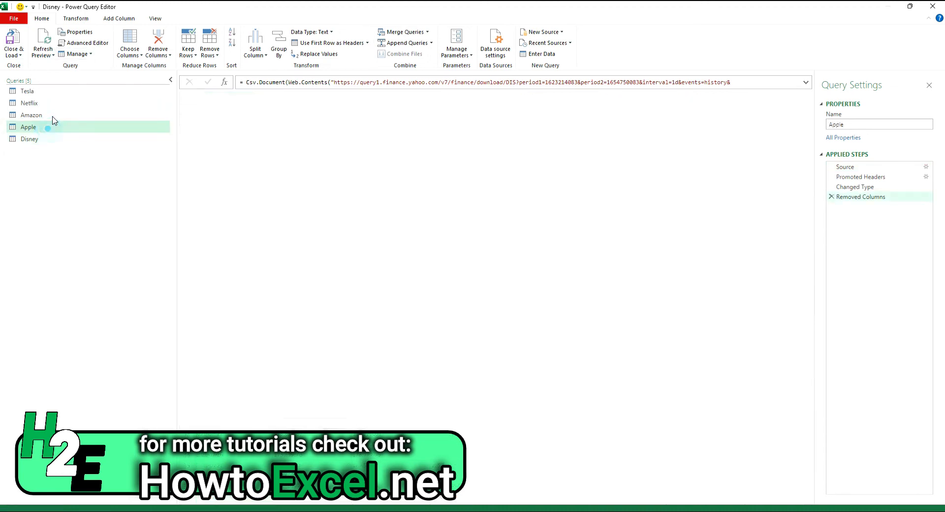
click(52, 115)
click(48, 140)
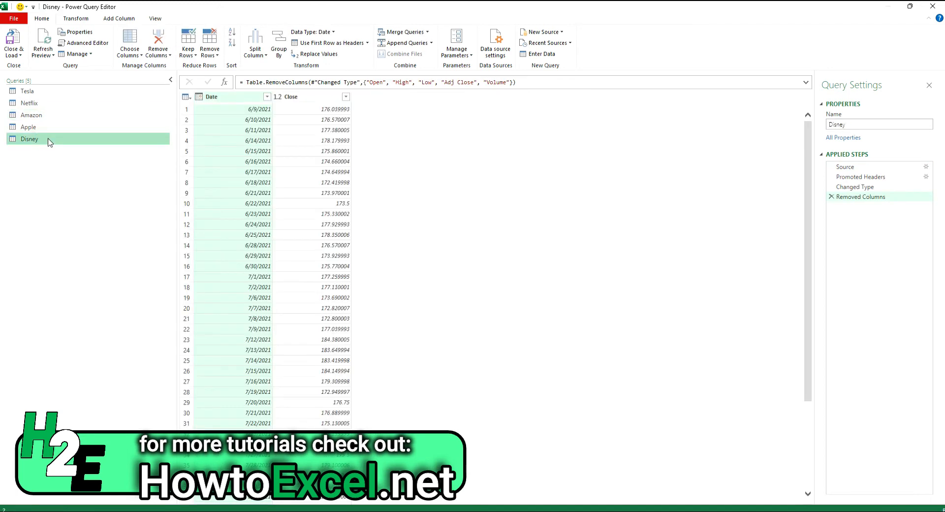
Merge the Amazon query into the Tesla query, matching on the Date columns with a left outer join.
click(48, 92)
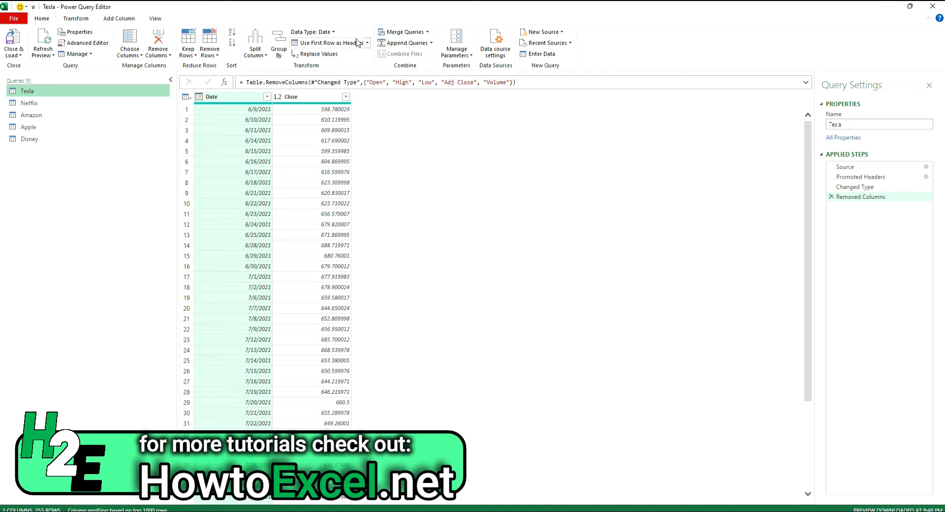
click(404, 33)
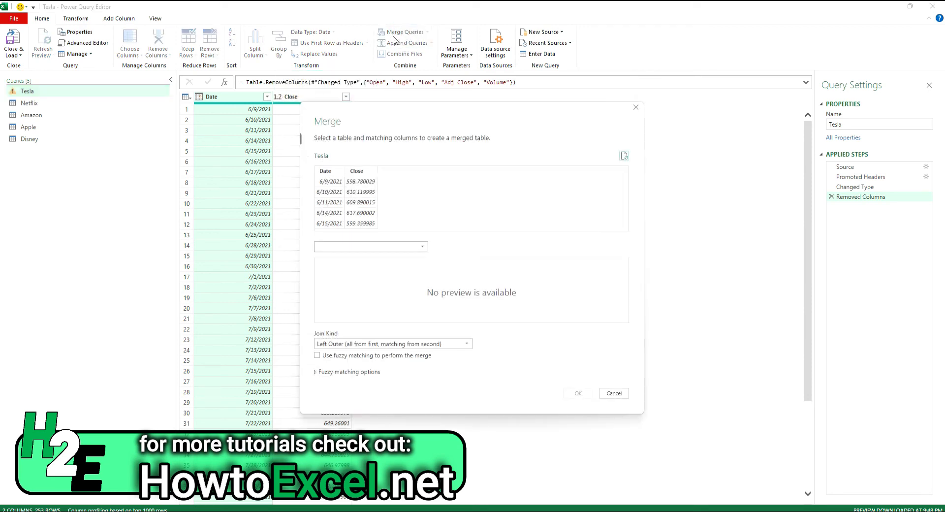
click(423, 249)
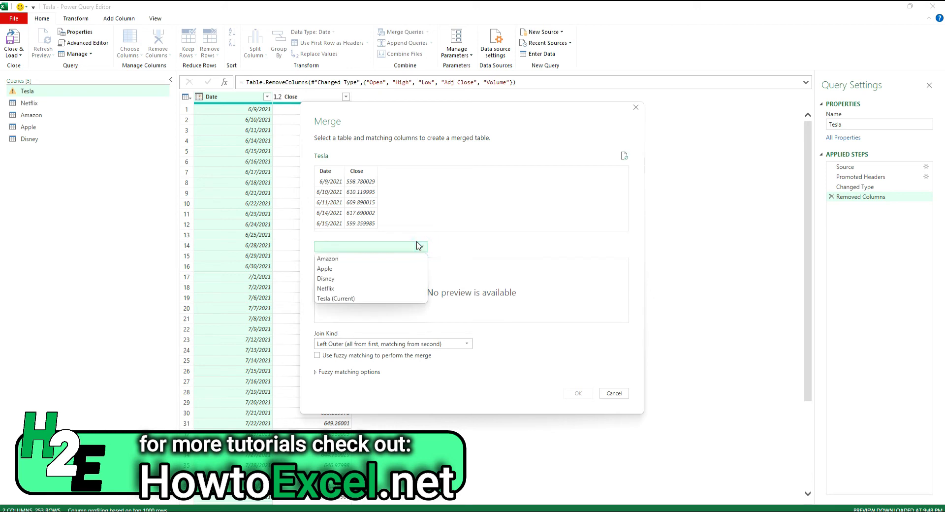
click(348, 261)
click(325, 171)
click(326, 263)
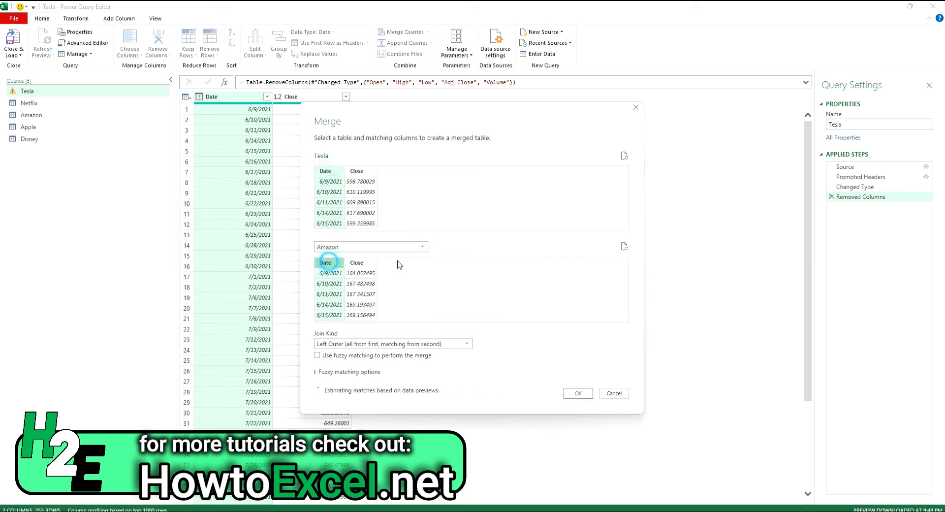
click(577, 394)
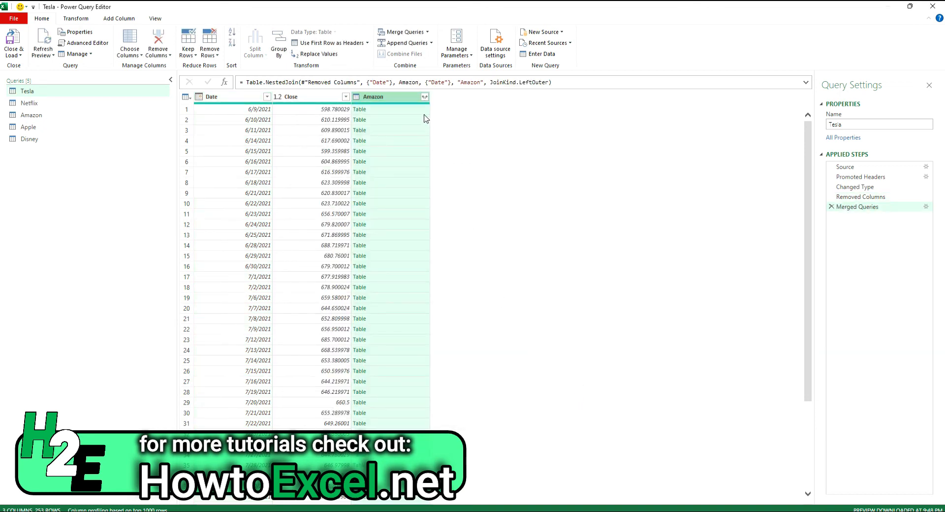
Expand the merged Amazon column to only its Close field, without the original column name as prefix.
click(425, 97)
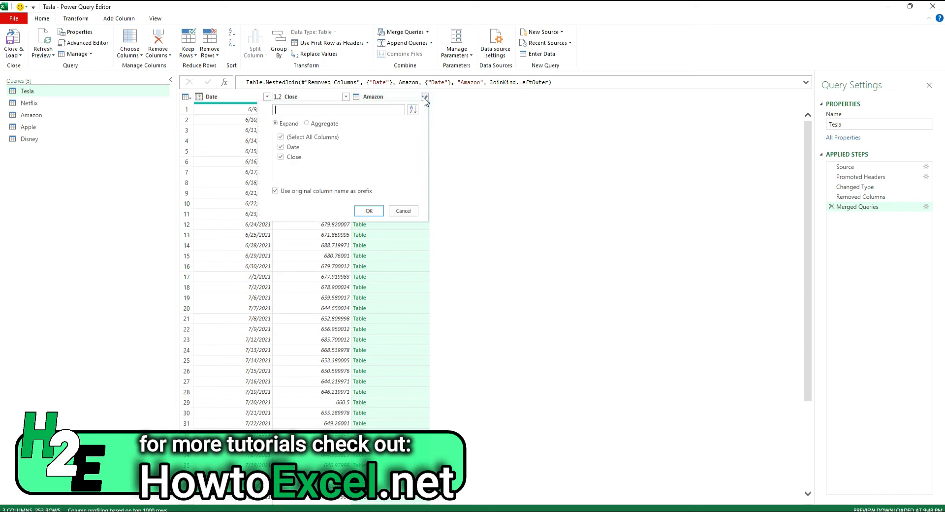
click(290, 147)
click(285, 191)
click(369, 211)
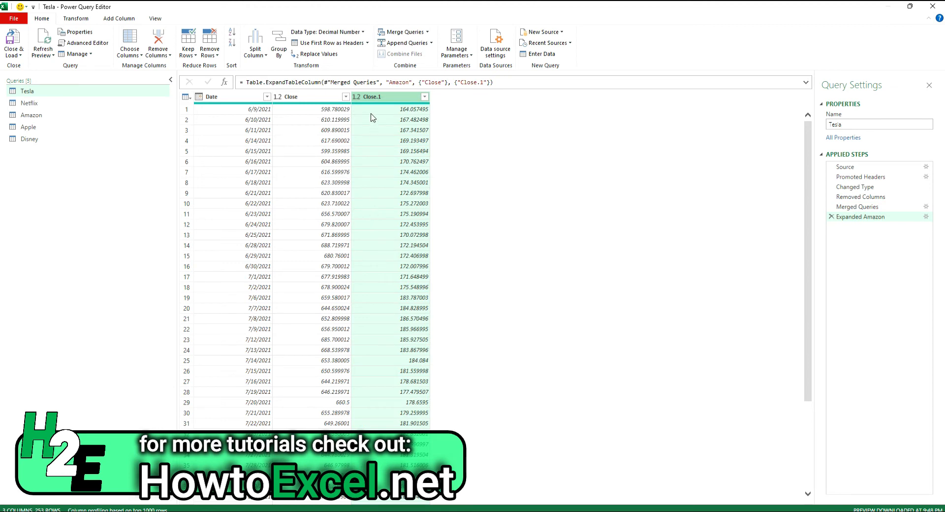
Rename the expanded Amazon price column as AMZN and the original Tesla Close column as TSLA.
click(371, 98)
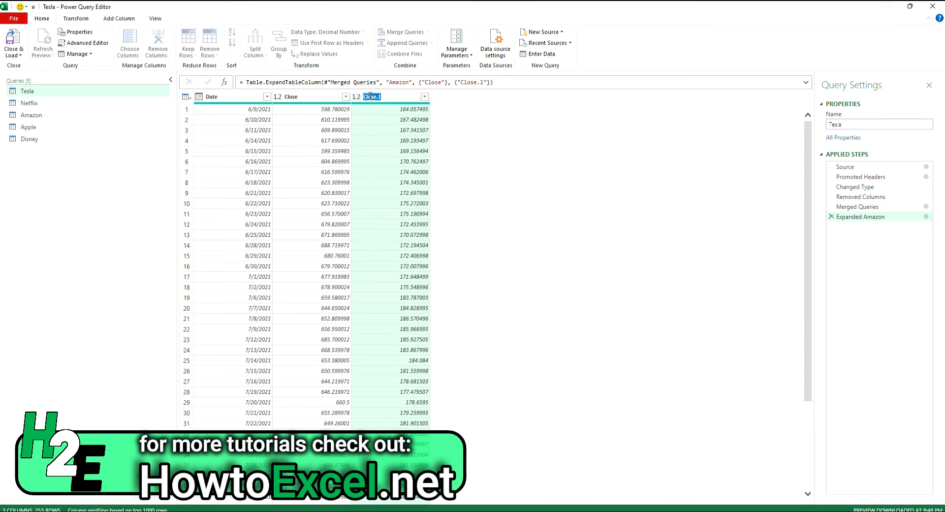
text(AMZN)
key(Return)
double_click(300, 97)
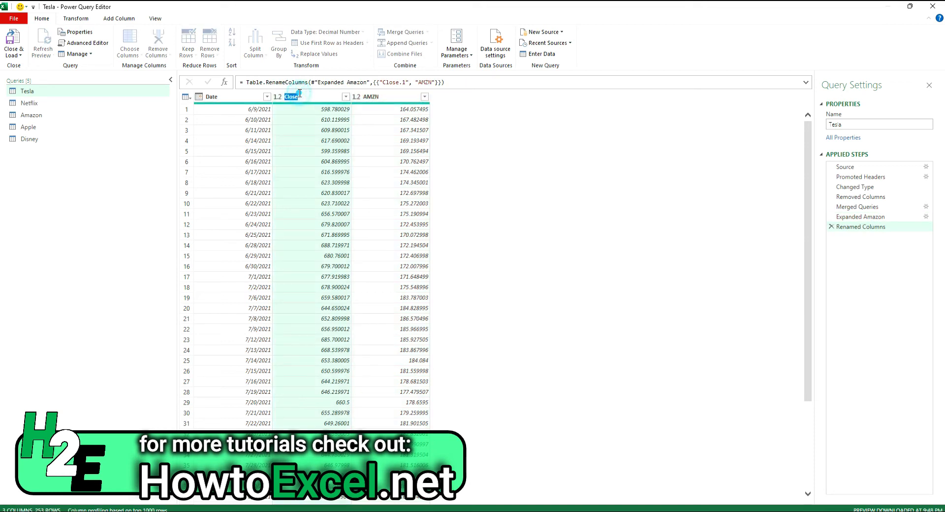
text(TSLA)
key(Return)
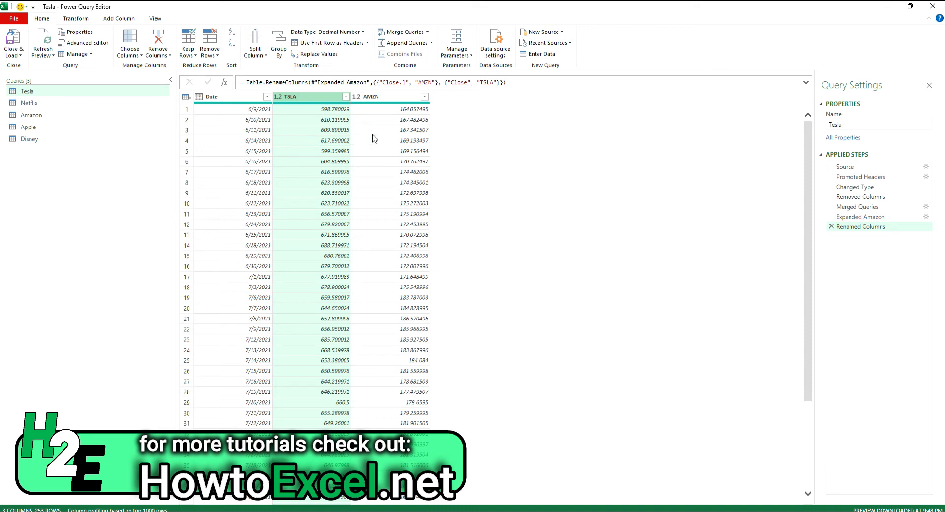
Merge the Apple query into the Tesla query, matching on the Date columns with a left outer join.
click(404, 32)
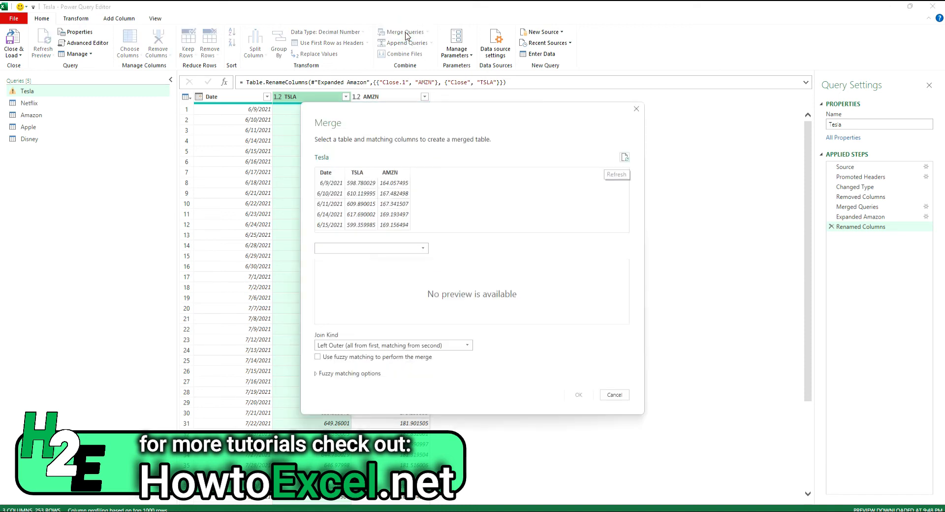
click(422, 248)
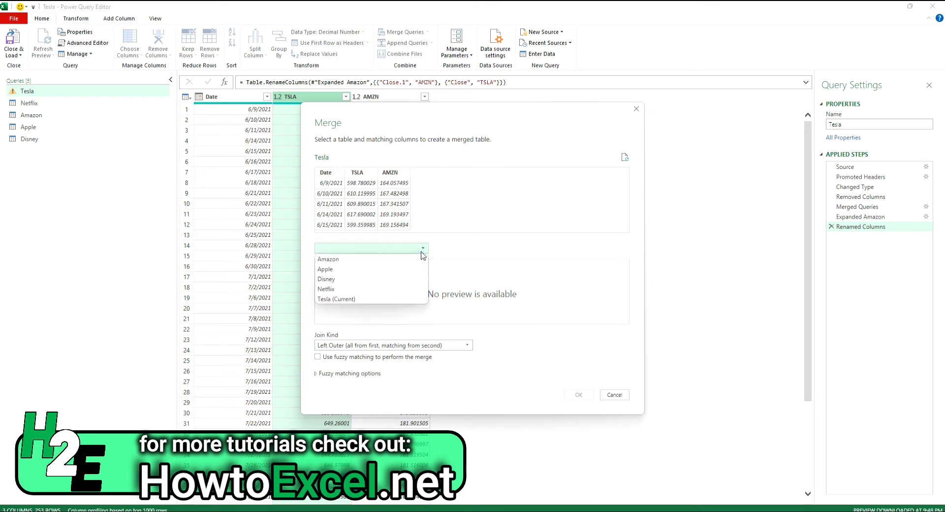
click(356, 269)
click(326, 172)
click(330, 264)
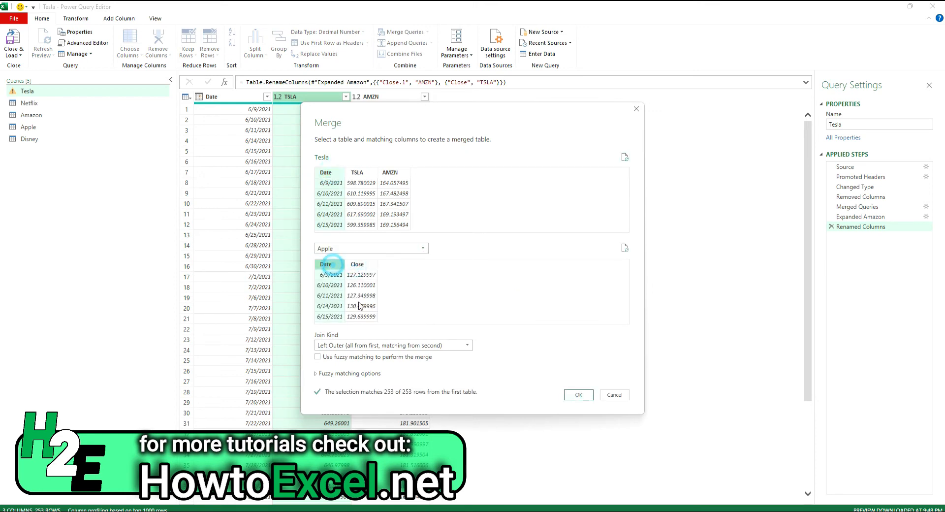
click(578, 395)
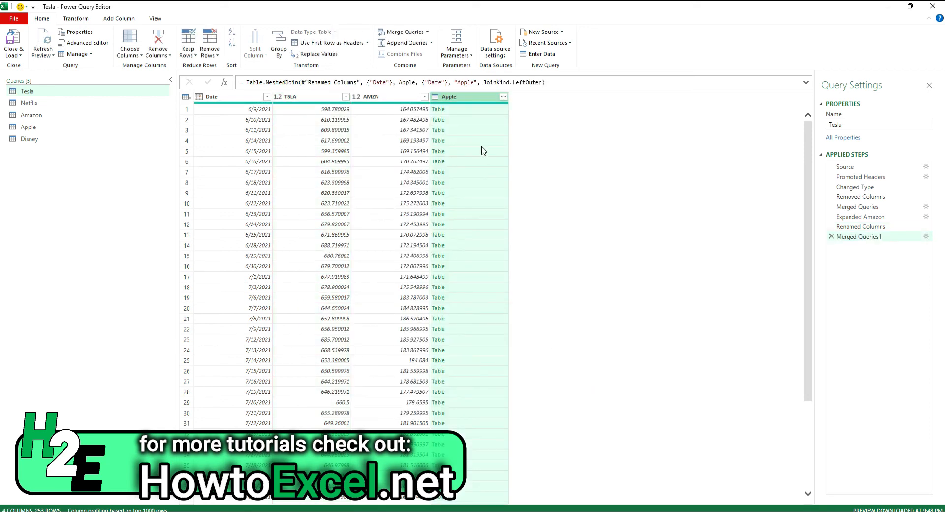
Expand the merged Apple column to only its Close field and rename the resulting column as AAPL.
click(503, 97)
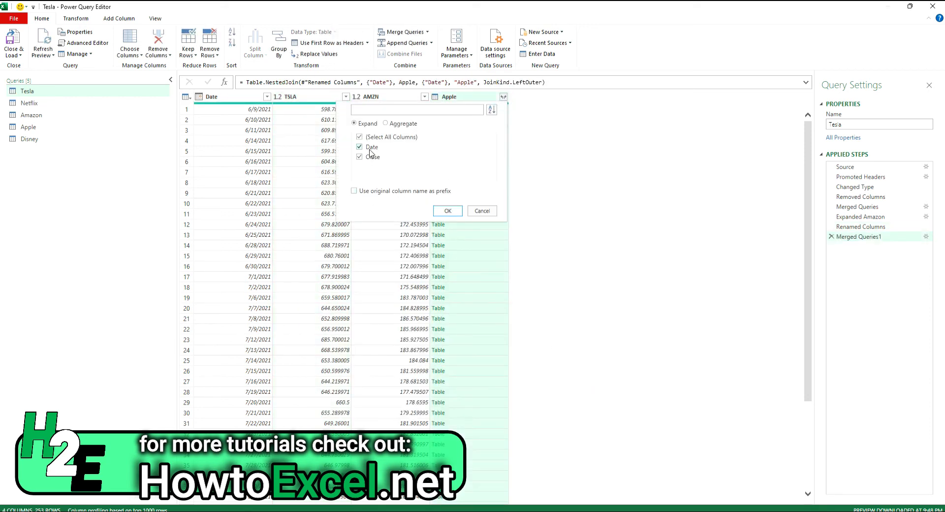
click(370, 148)
click(447, 211)
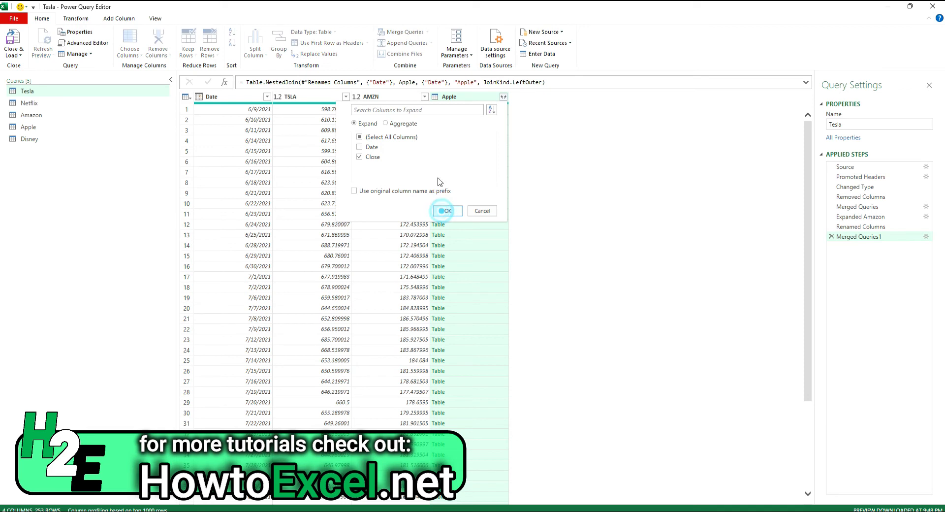
double_click(451, 98)
text(AAPL)
key(Return)
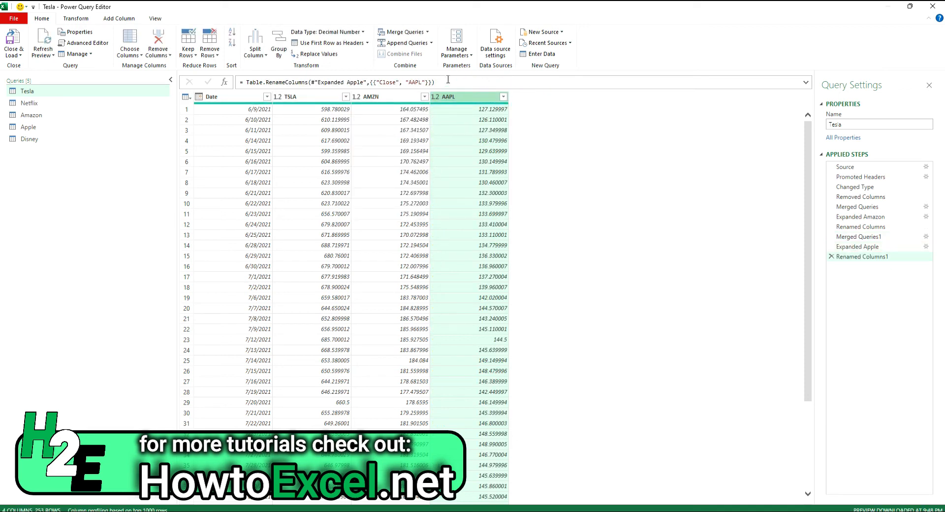
Merge the Disney query into the Tesla query, matching on the Date columns with a left outer join.
click(402, 31)
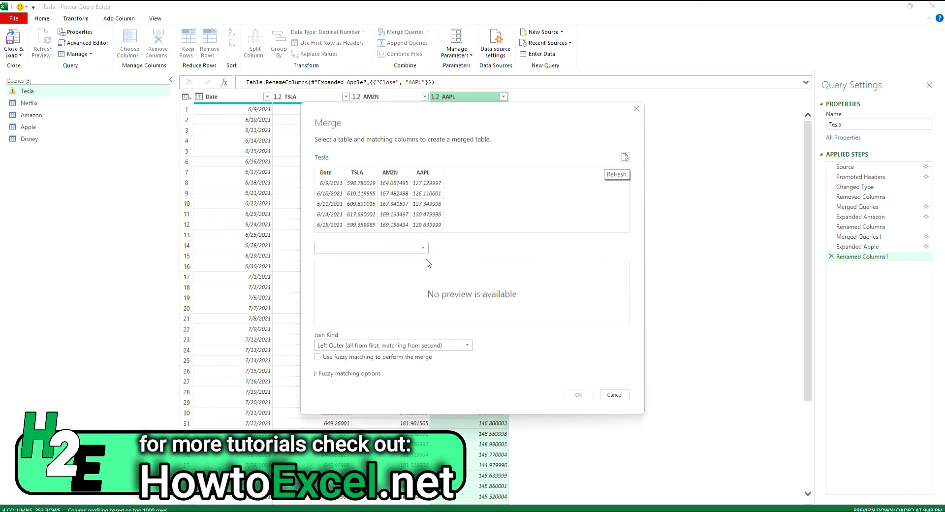
click(423, 248)
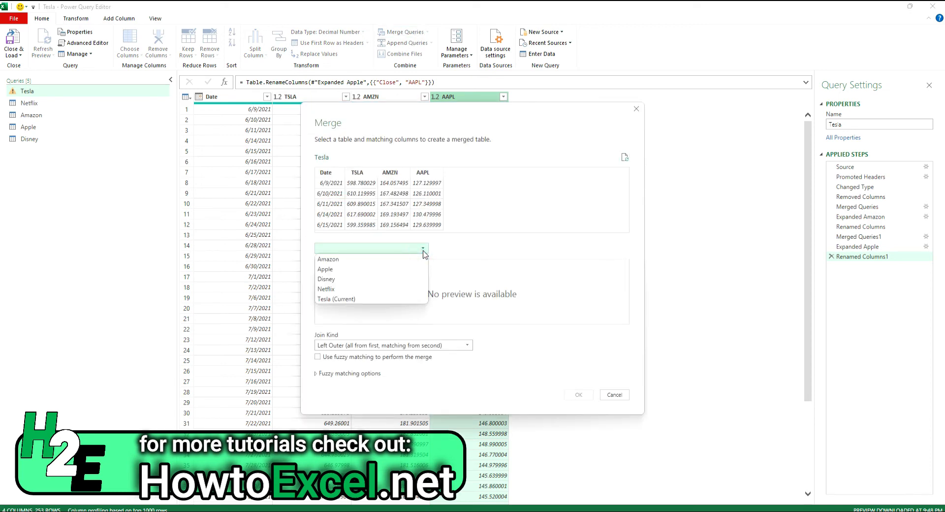
click(374, 279)
click(329, 172)
click(327, 265)
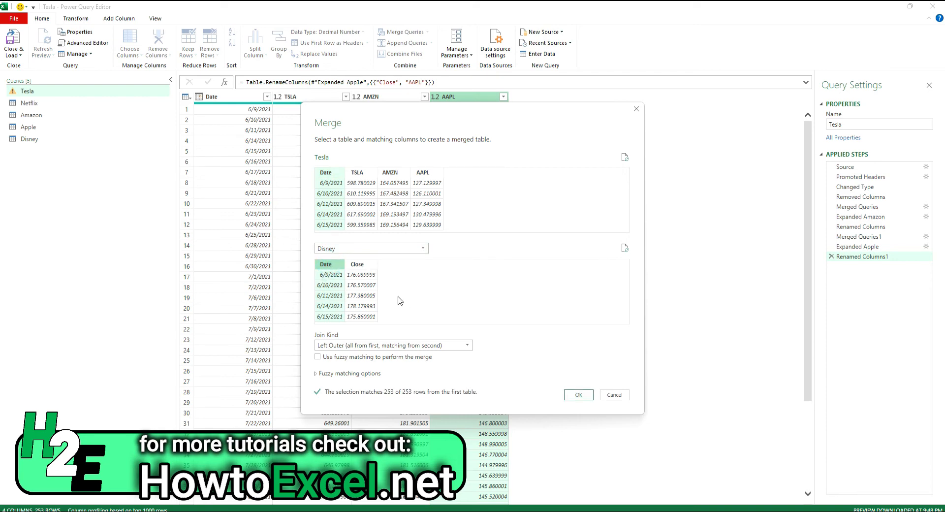
click(579, 394)
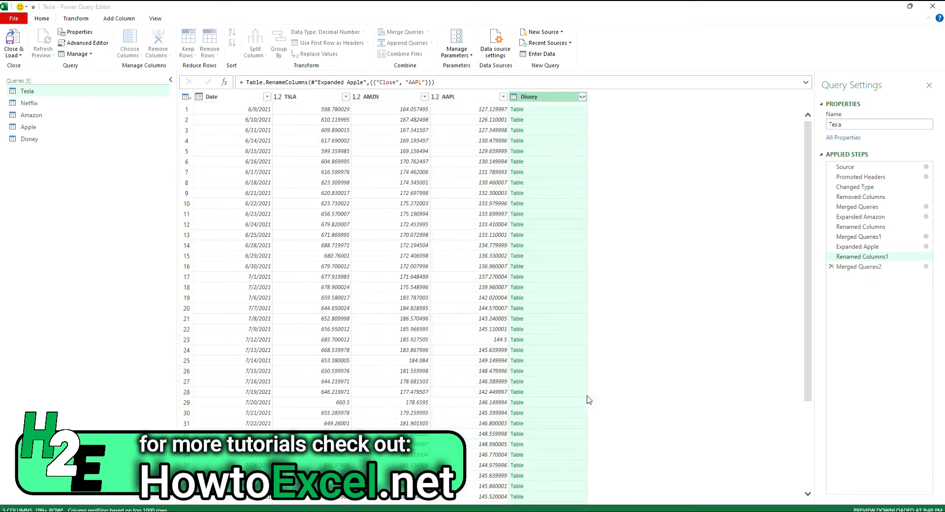
Expand the merged Disney column to only its Close field and rename the resulting column as DIS.
click(582, 96)
click(448, 148)
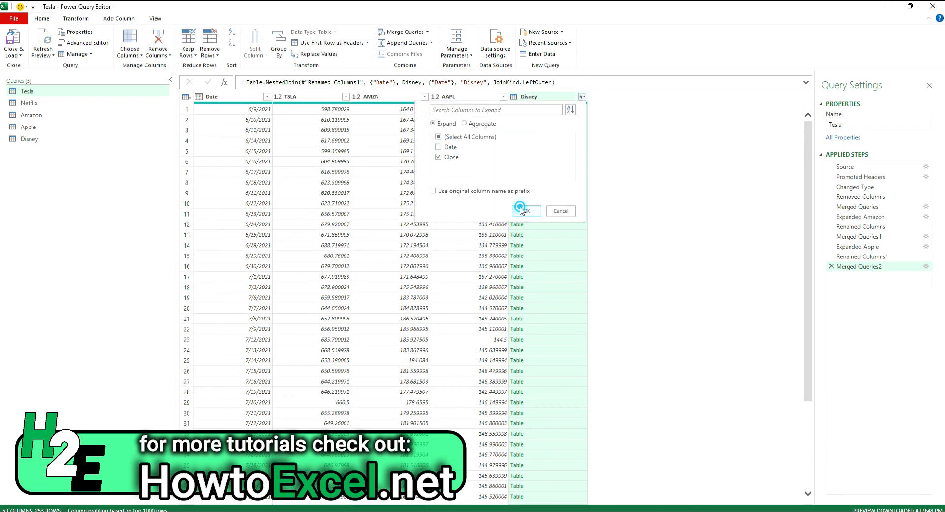
click(527, 211)
double_click(527, 97)
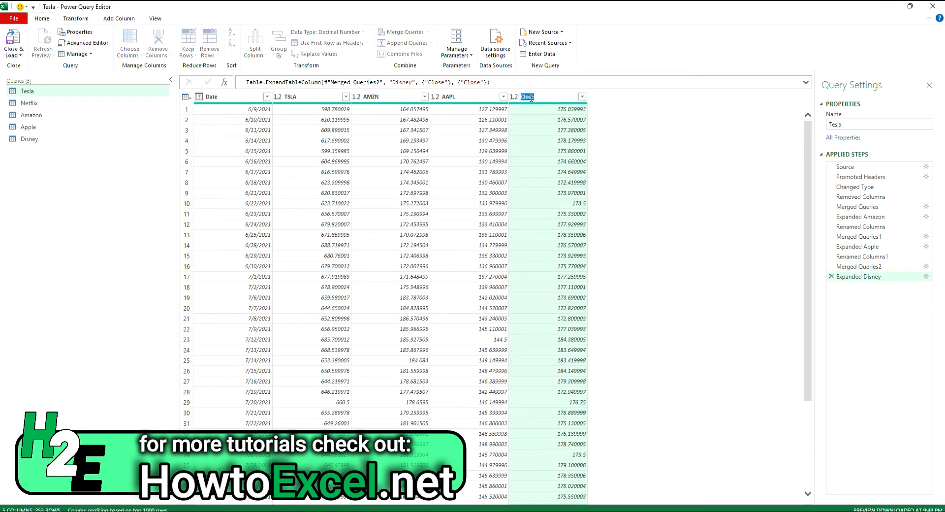
text(Di)
key(Return)
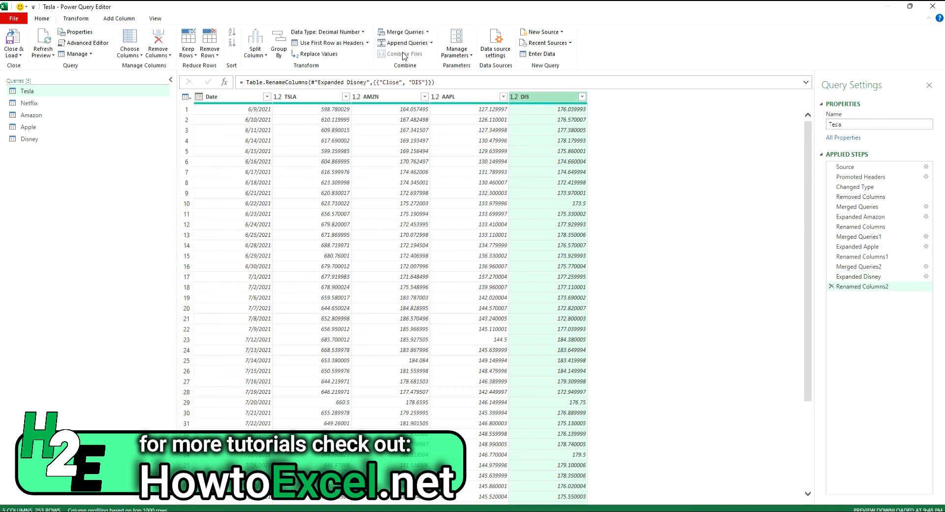
Merge the Netflix query into the Tesla query, matching on the Date columns with a left outer join.
click(403, 34)
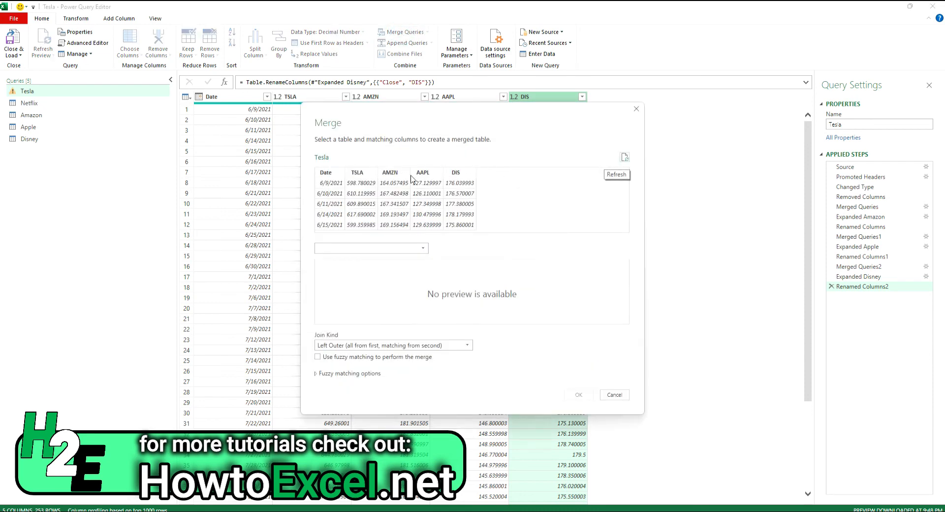
click(420, 248)
click(379, 289)
click(329, 173)
click(330, 264)
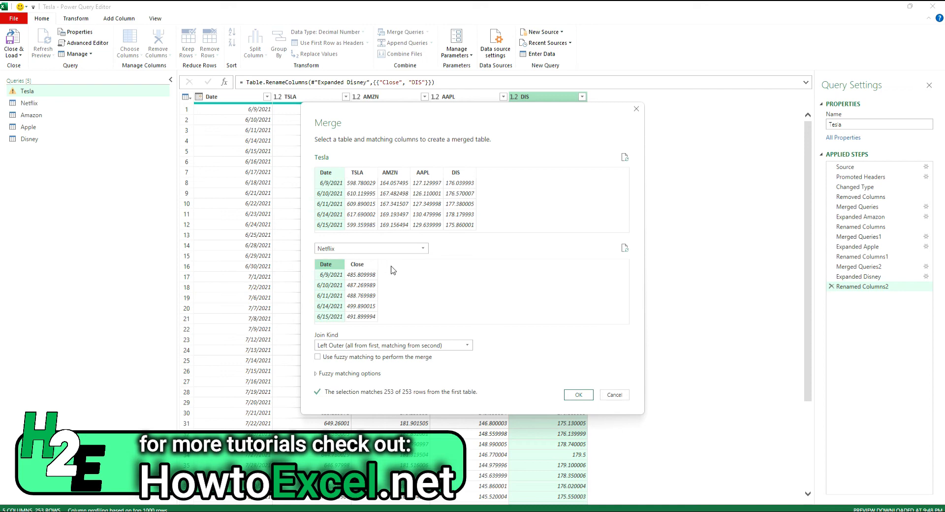
click(576, 395)
Expand the merged Netflix column to only its Close field and rename the resulting column as NFLX.
click(661, 97)
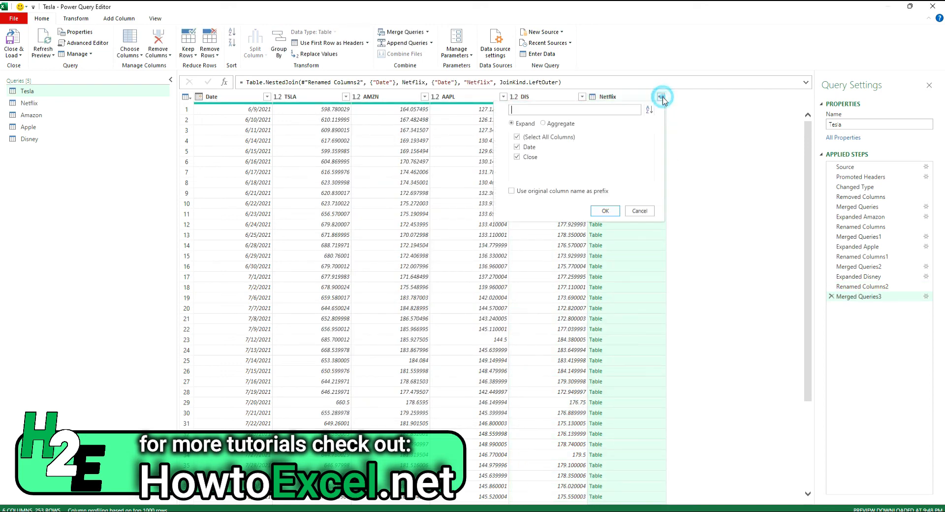
click(518, 146)
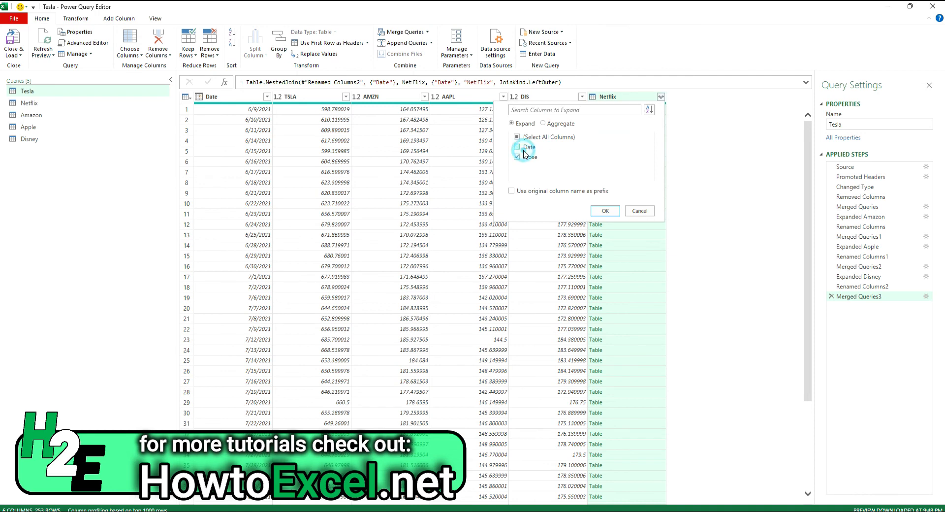
click(605, 211)
double_click(612, 97)
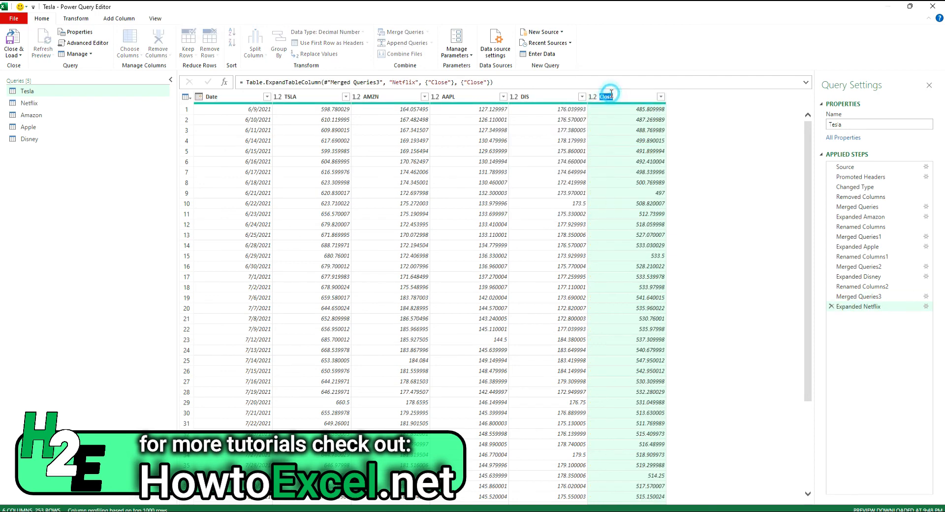
text(NFLX)
key(Return)
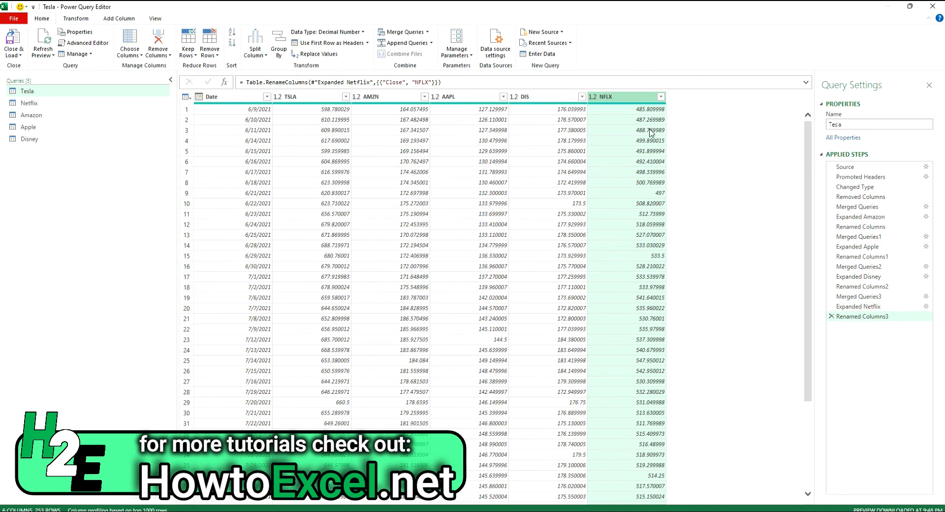
Close the query editor, load the queries into the workbook, and show the merged table on the Tesla sheet.
click(13, 42)
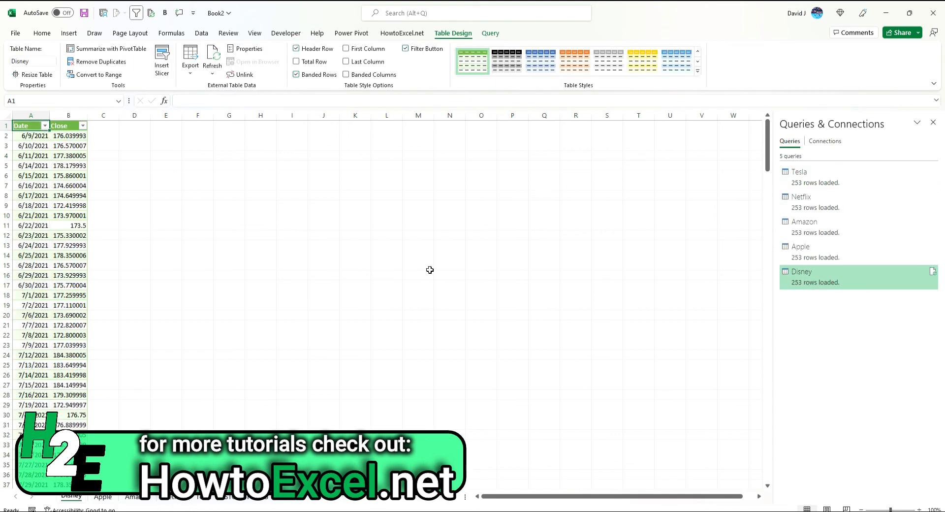
click(251, 499)
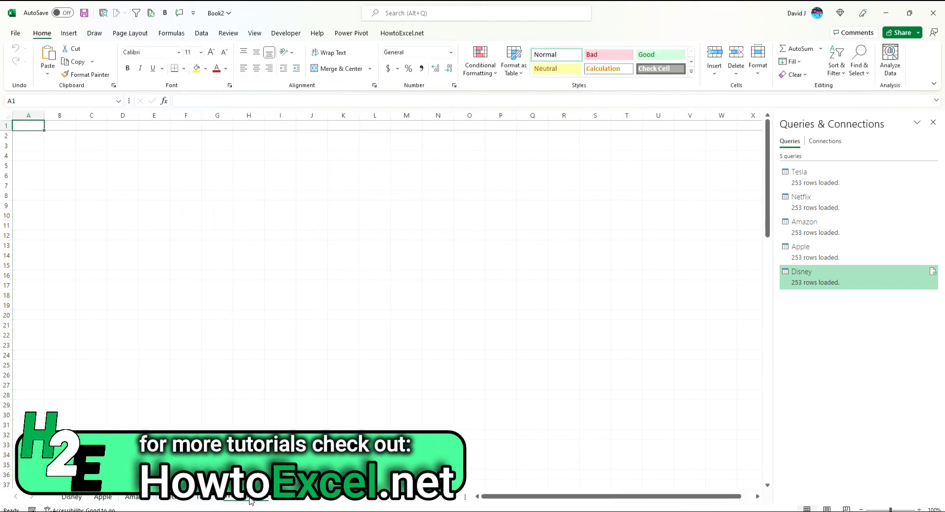
click(213, 499)
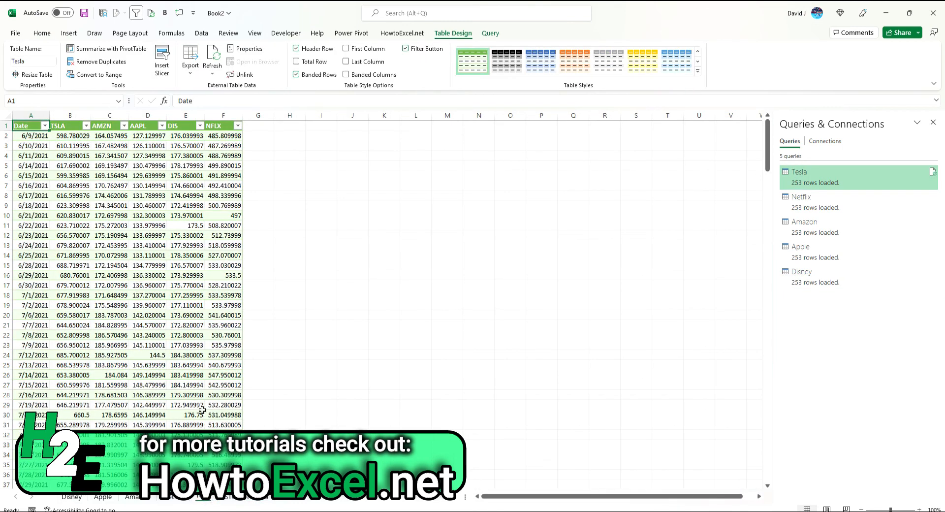
Delete the separate Disney, Apple, Amazon and Netflix worksheets together.
click(76, 499)
shift+click(182, 500)
right_click(182, 500)
click(227, 361)
click(448, 291)
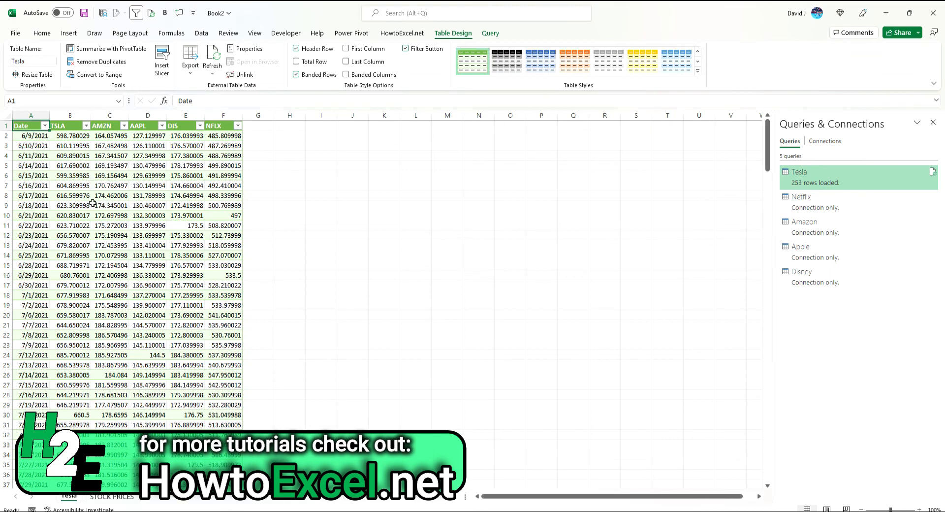
Delete the empty STOCK PRICES worksheet.
click(123, 501)
right_click(123, 502)
click(150, 382)
click(449, 294)
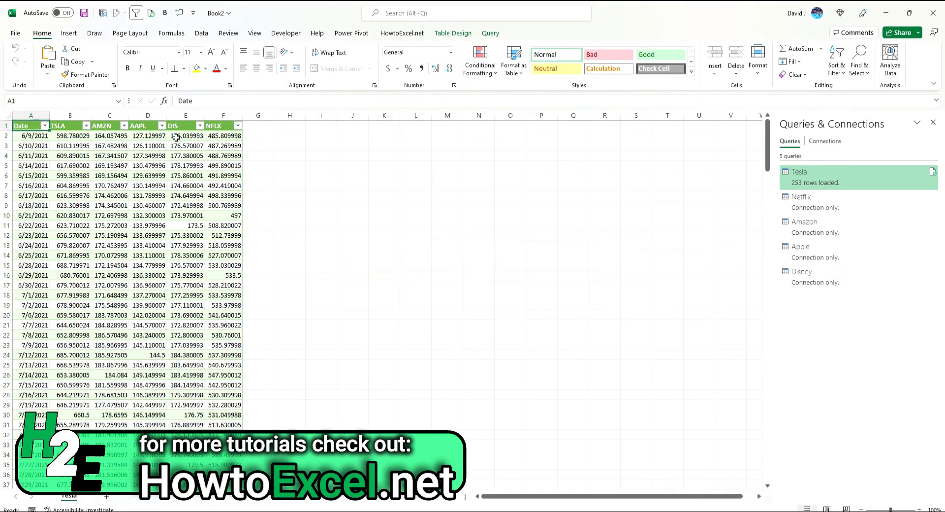